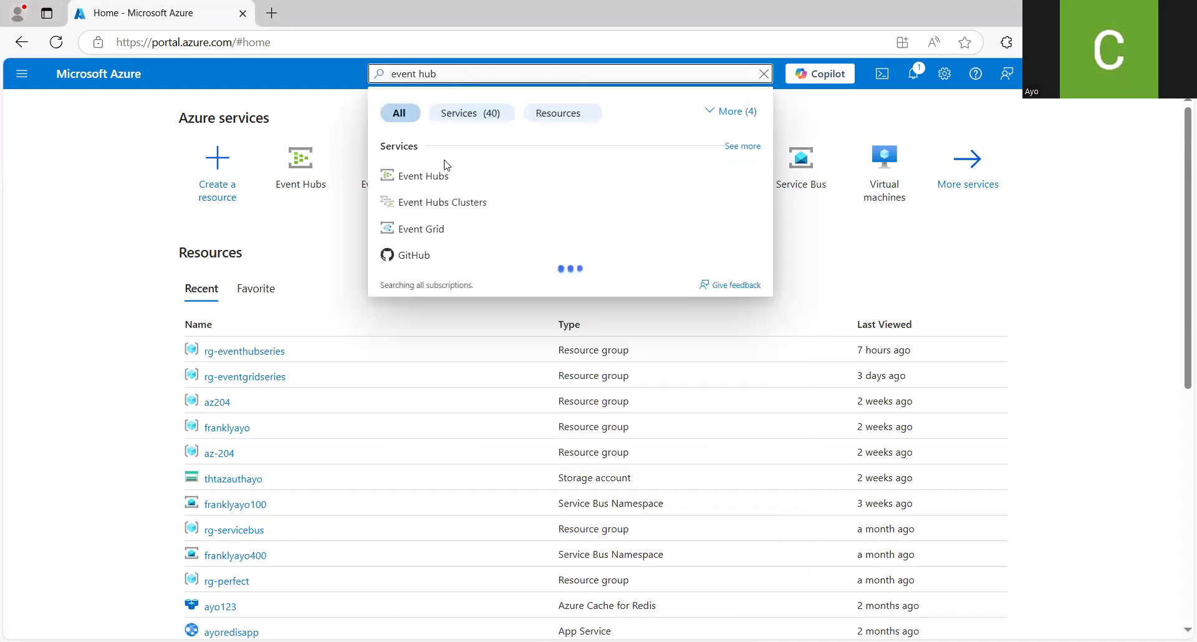
Step: Start creating an Event Hubs namespace and assign it to the rg-eventhubseries resource group
left_click(444, 177)
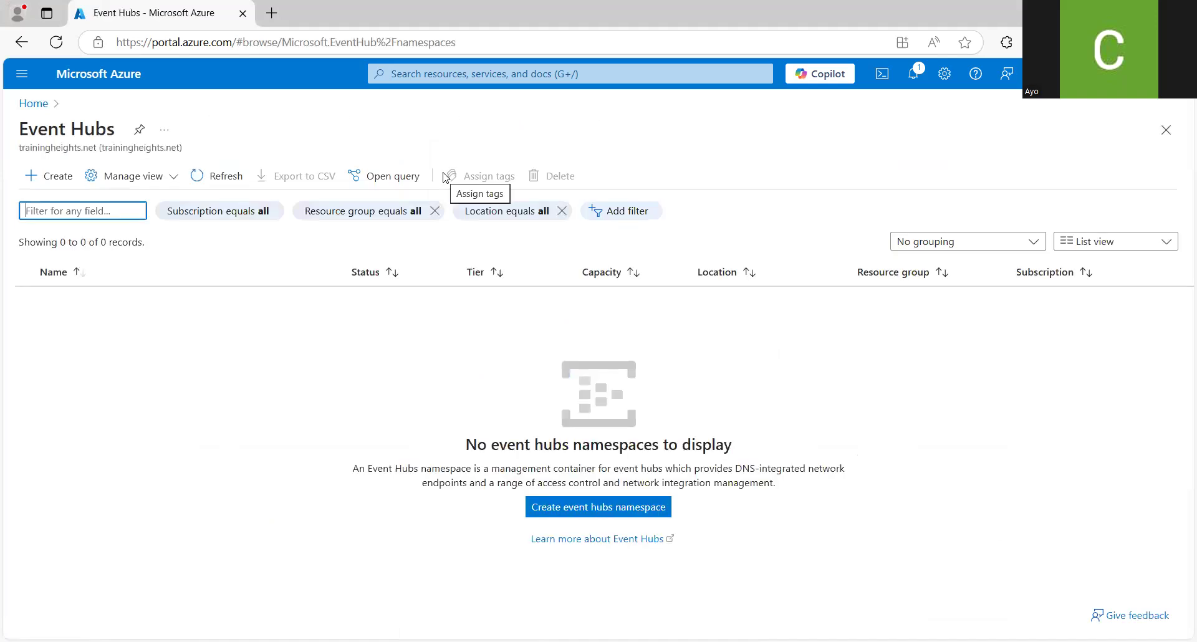
left_click(443, 563)
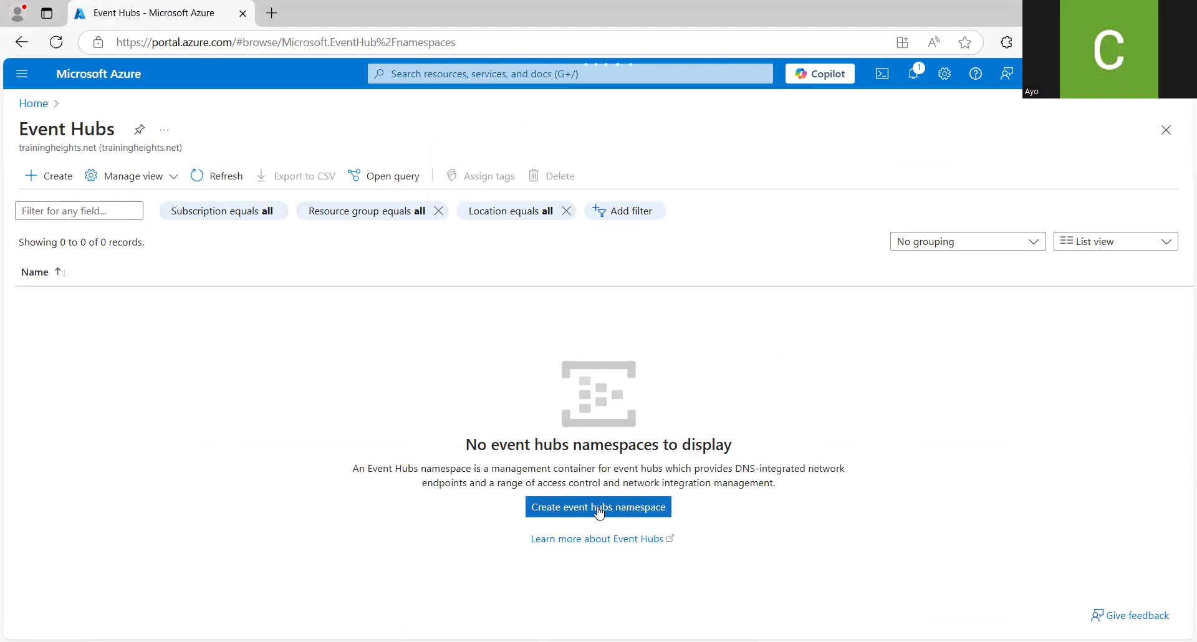
left_click(600, 513)
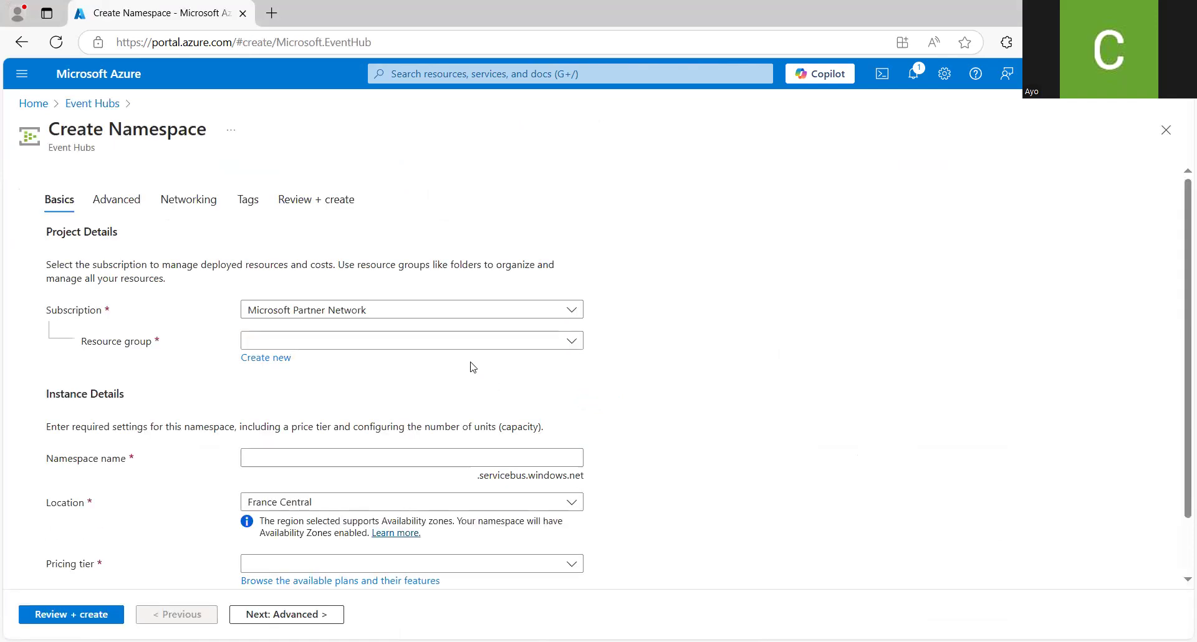
left_click(451, 343)
type("event")
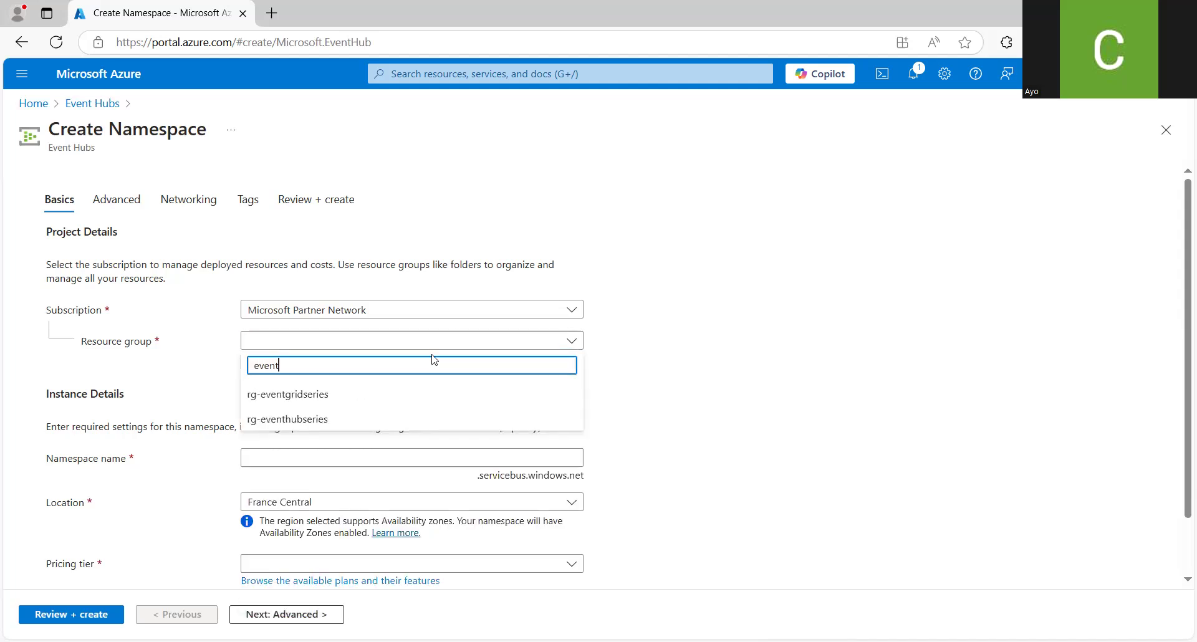
left_click(389, 427)
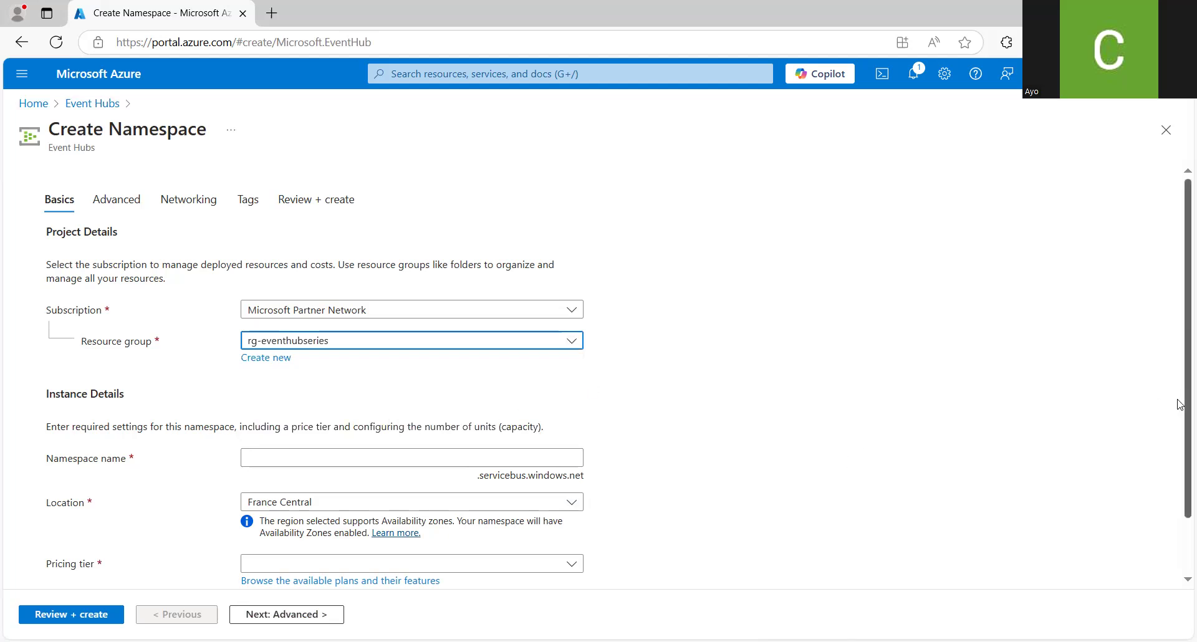
Step: Name the namespace ehnfrankly and choose the Basic pricing tier with 1 throughput unit
scroll(1181, 405, "down", 2)
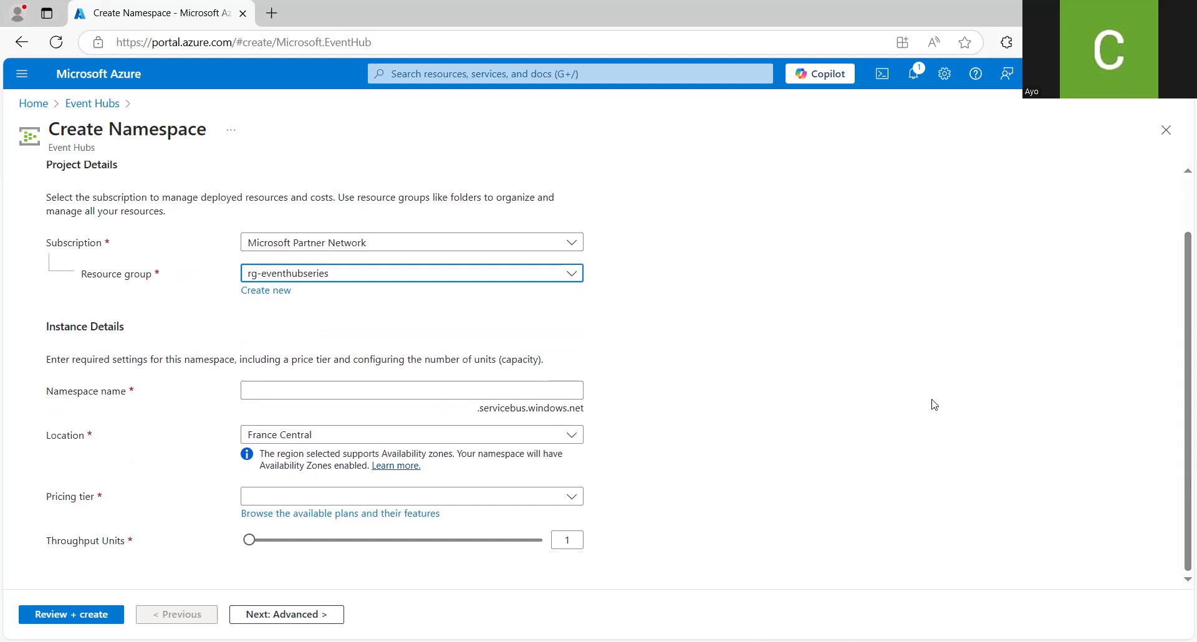
left_click(561, 388)
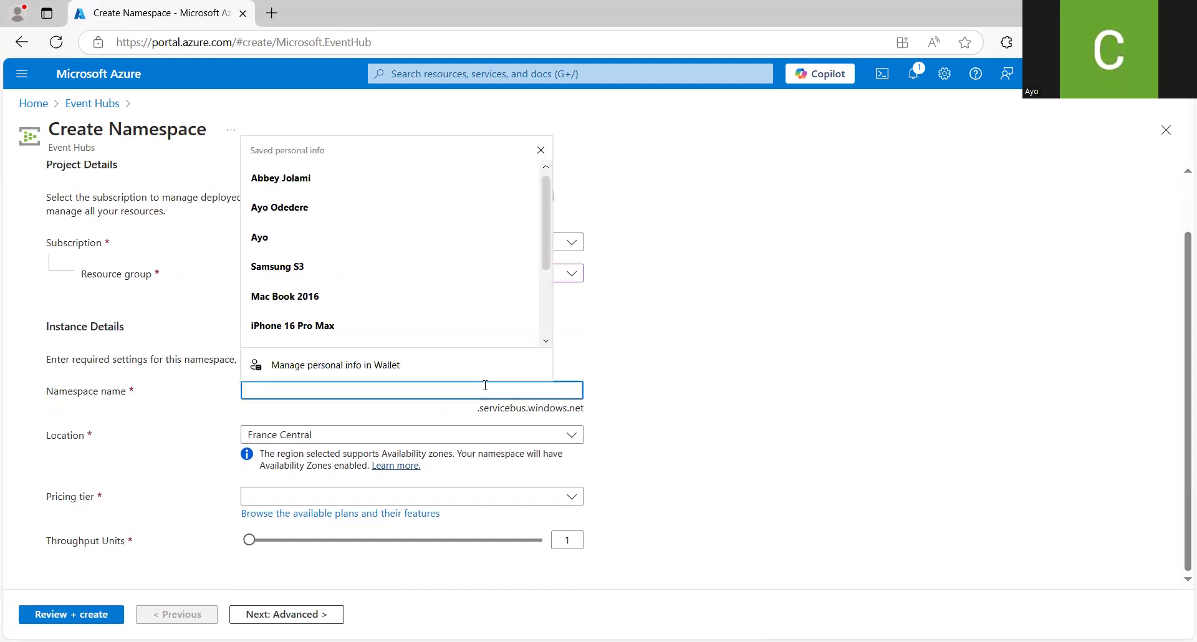
type("ehnfrankly")
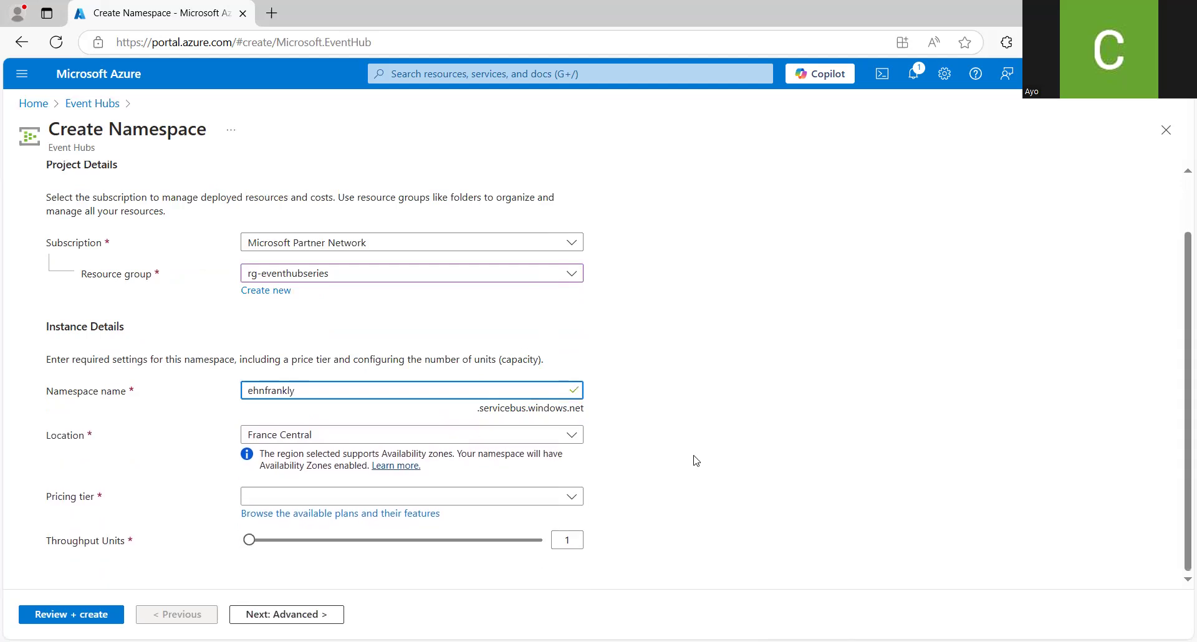
left_click(916, 397)
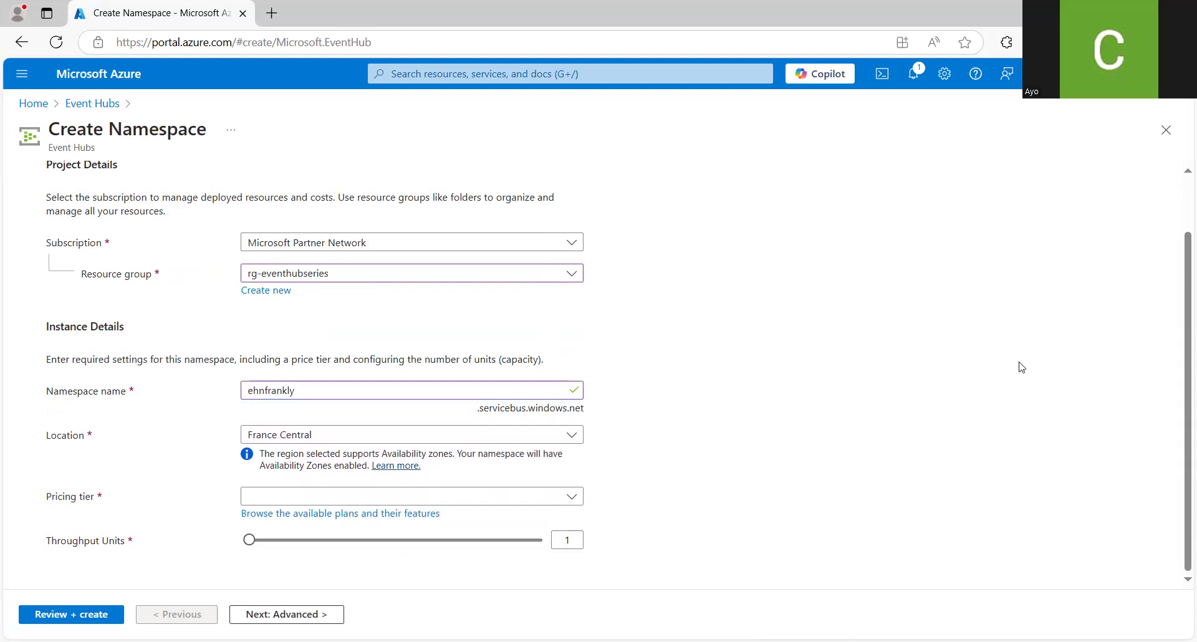
left_click(572, 497)
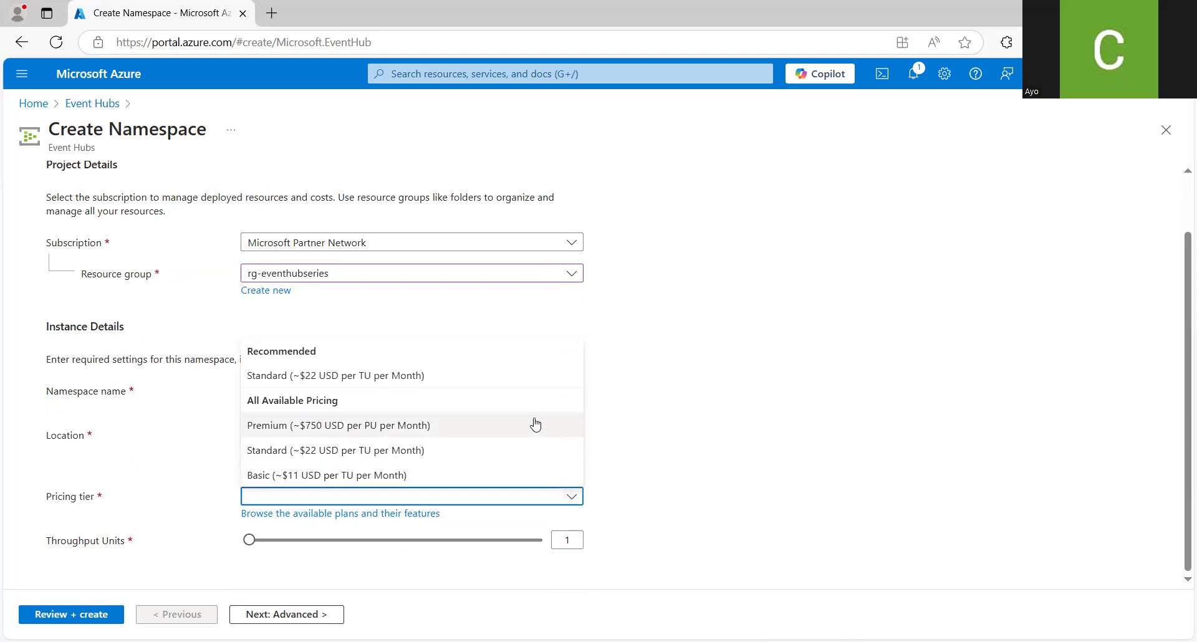
left_click(457, 484)
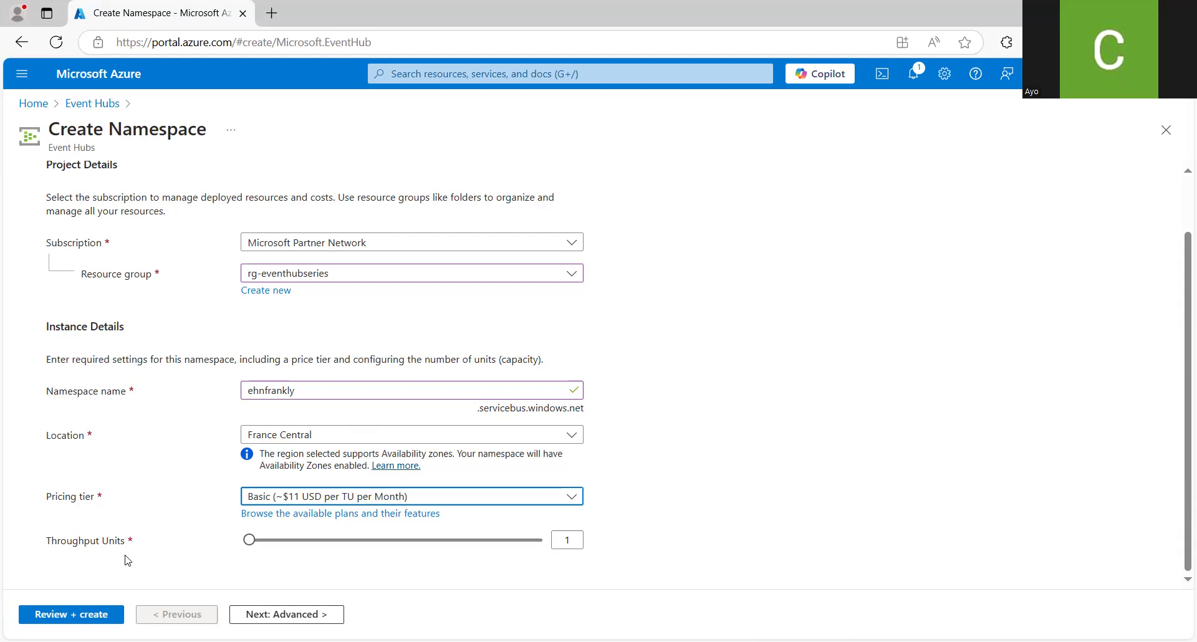
mouse_move(252, 544)
left_mouse_down()
mouse_move(558, 546)
mouse_move(235, 549)
left_mouse_up()
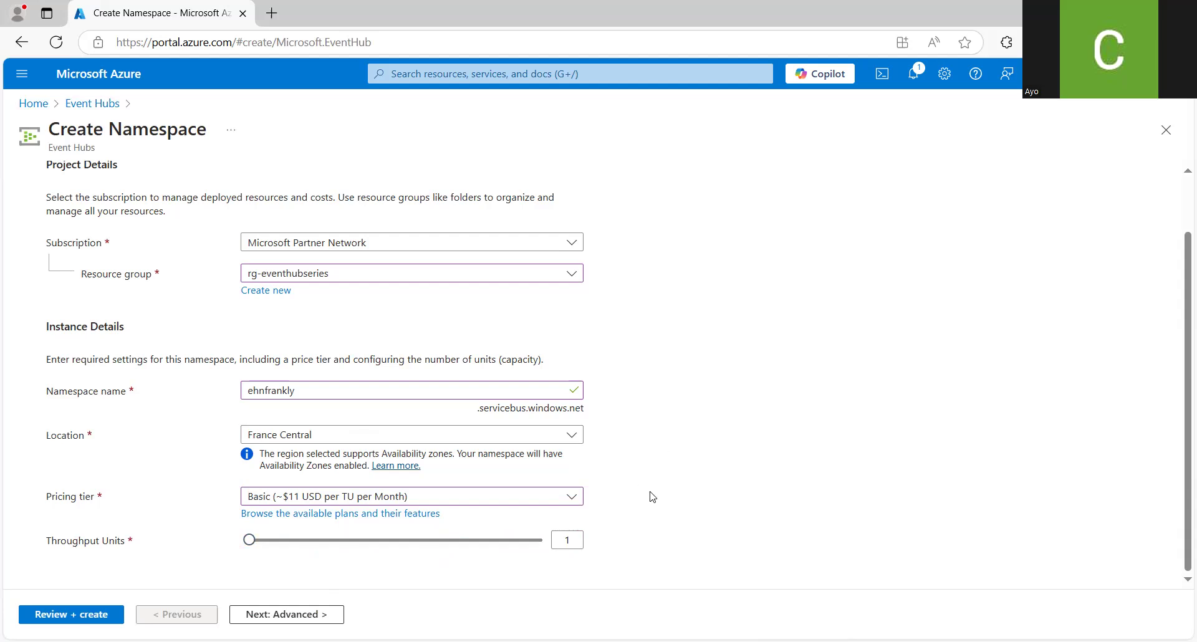
Step: Check the minimum TLS version options, keep Version 1.2, and create the namespace after reviewing its settings
left_click(303, 619)
left_click(573, 260)
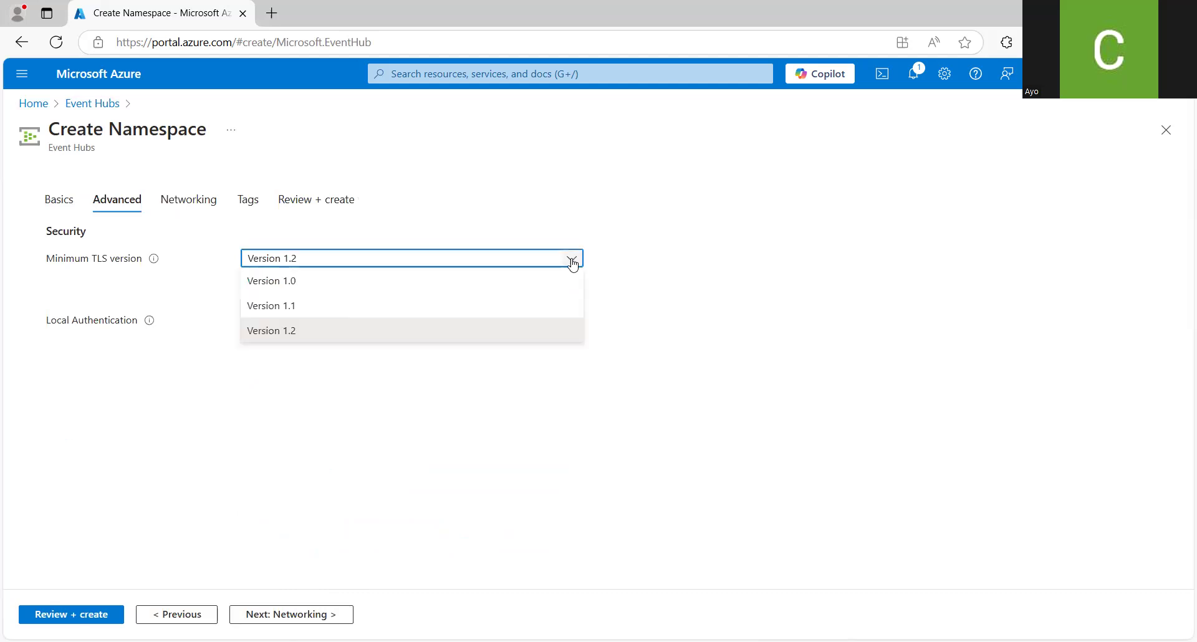
left_click(573, 265)
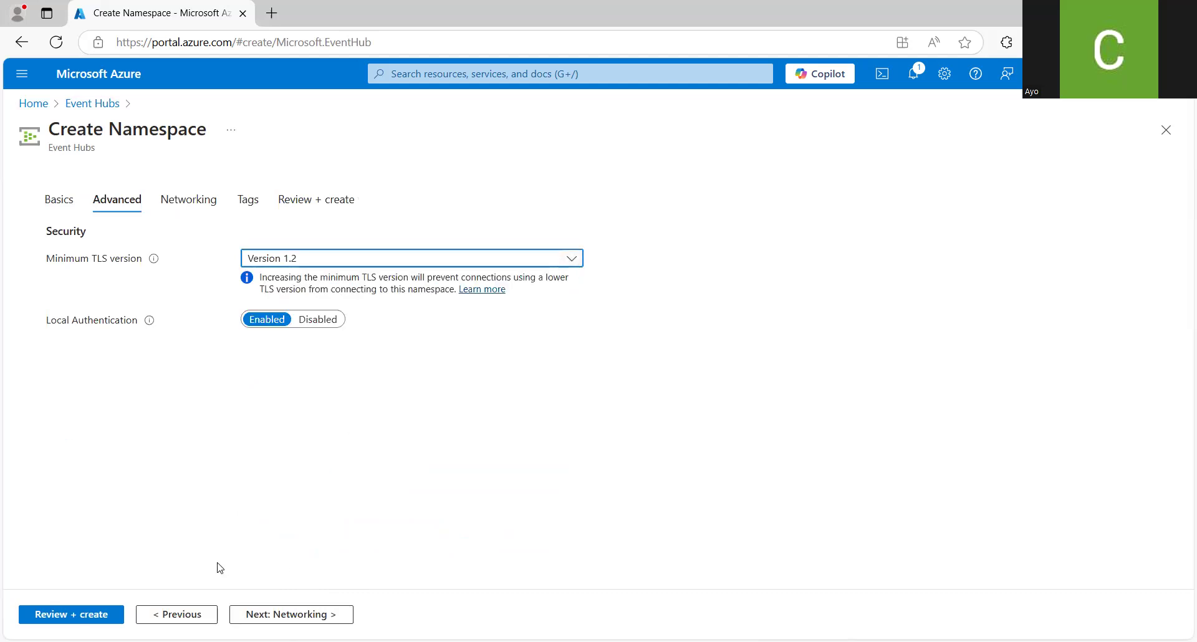
left_click(79, 620)
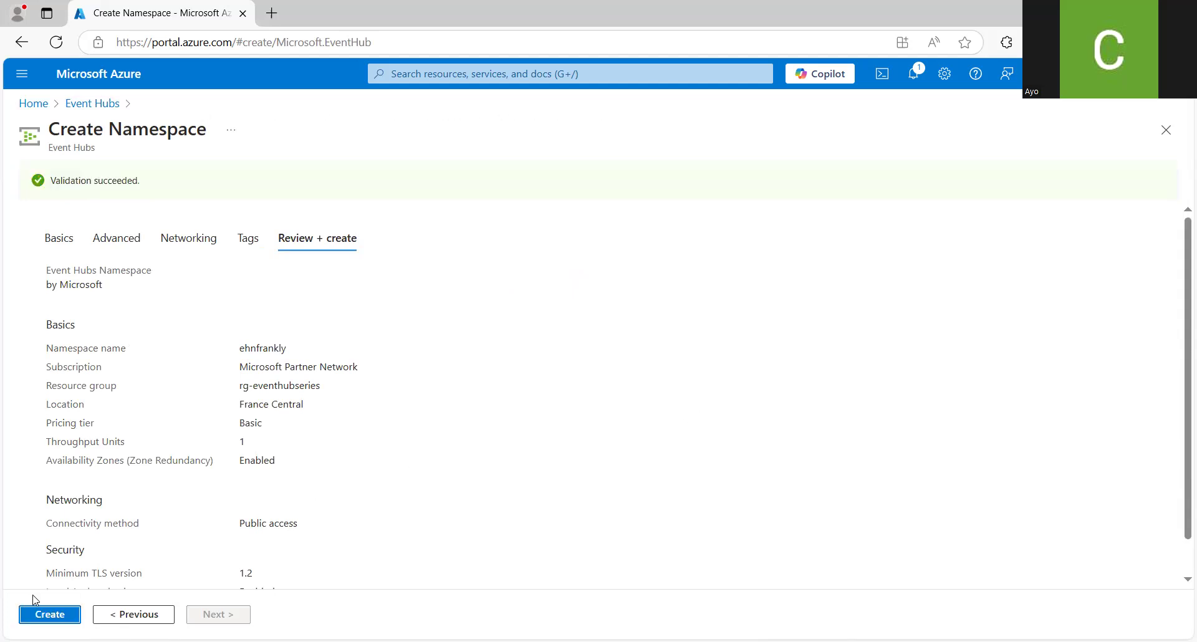
left_click(39, 613)
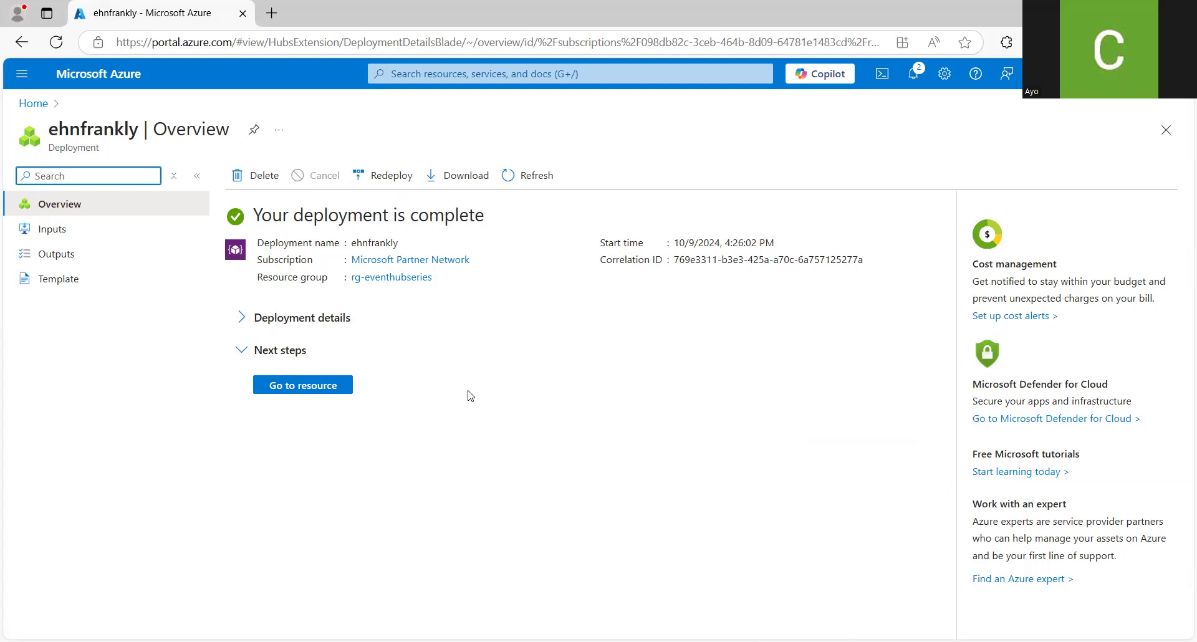
Step: Open the deployed namespace resource and look through its Settings and Entities sections
left_click(327, 386)
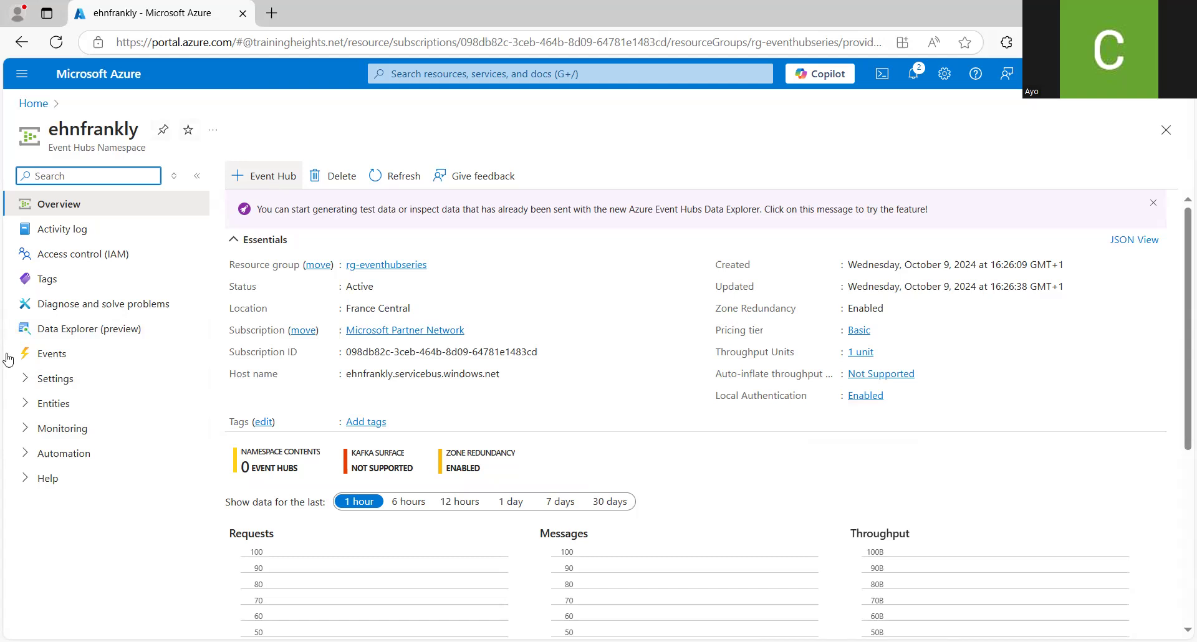
left_click(28, 379)
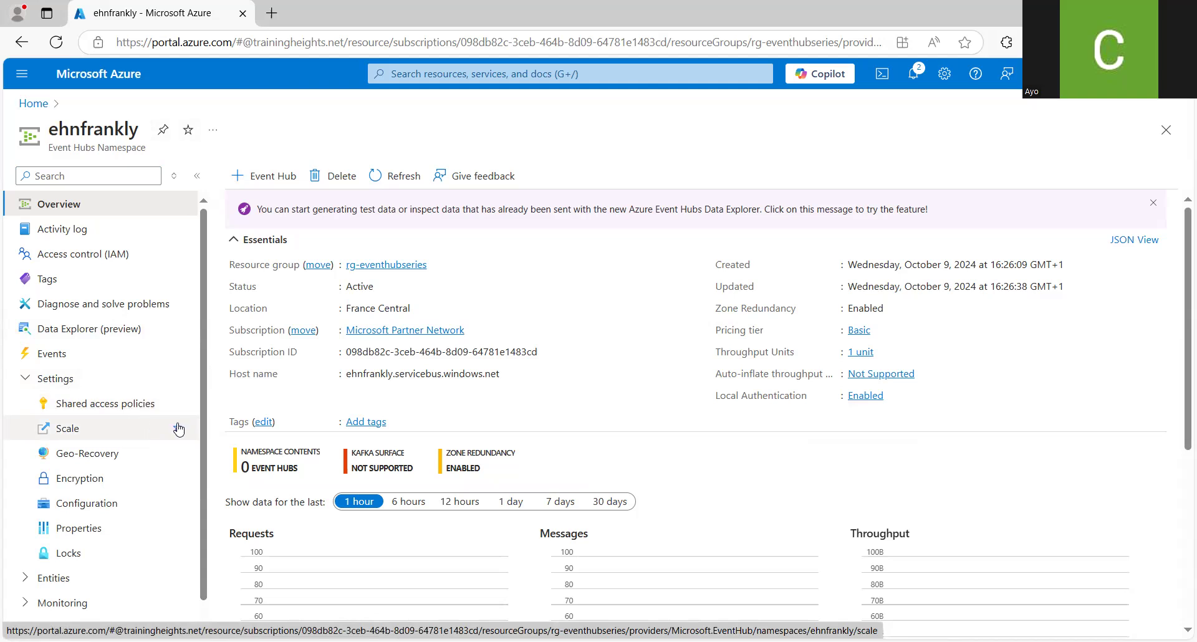
left_click_drag(202, 435, 201, 473)
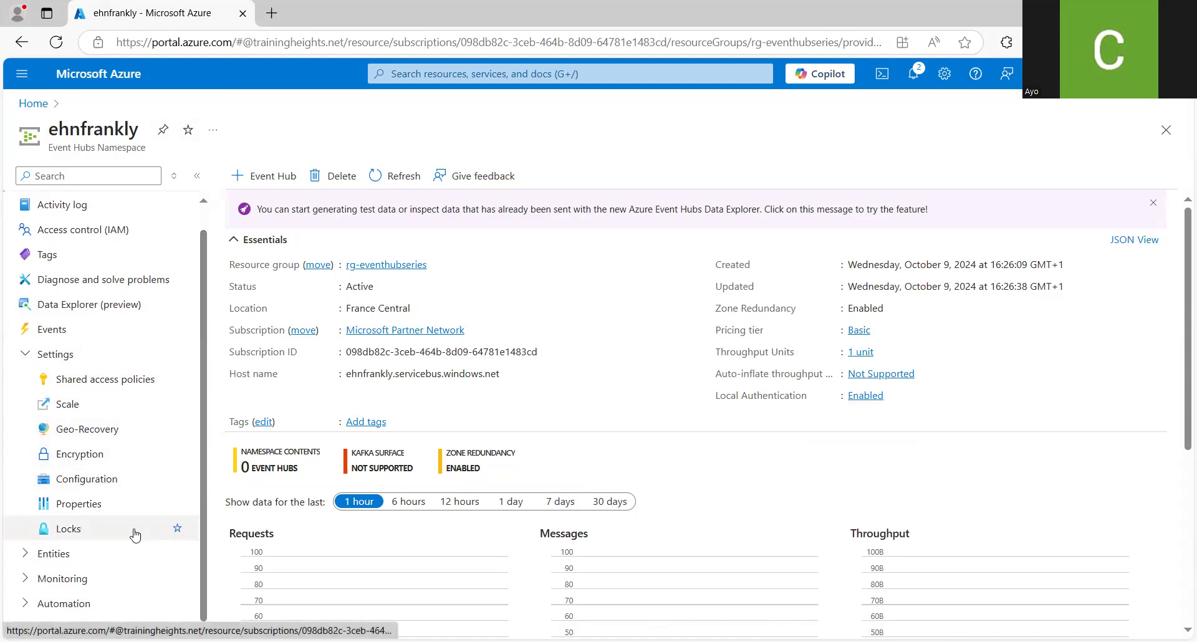
left_click(27, 554)
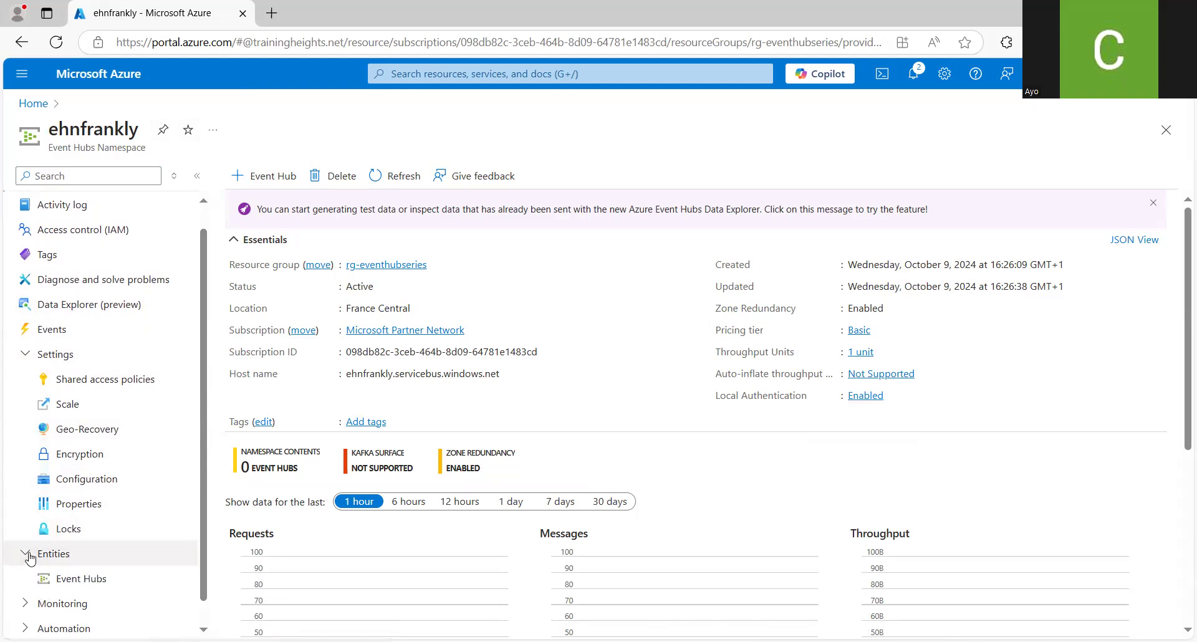
left_click_drag(202, 489, 200, 349)
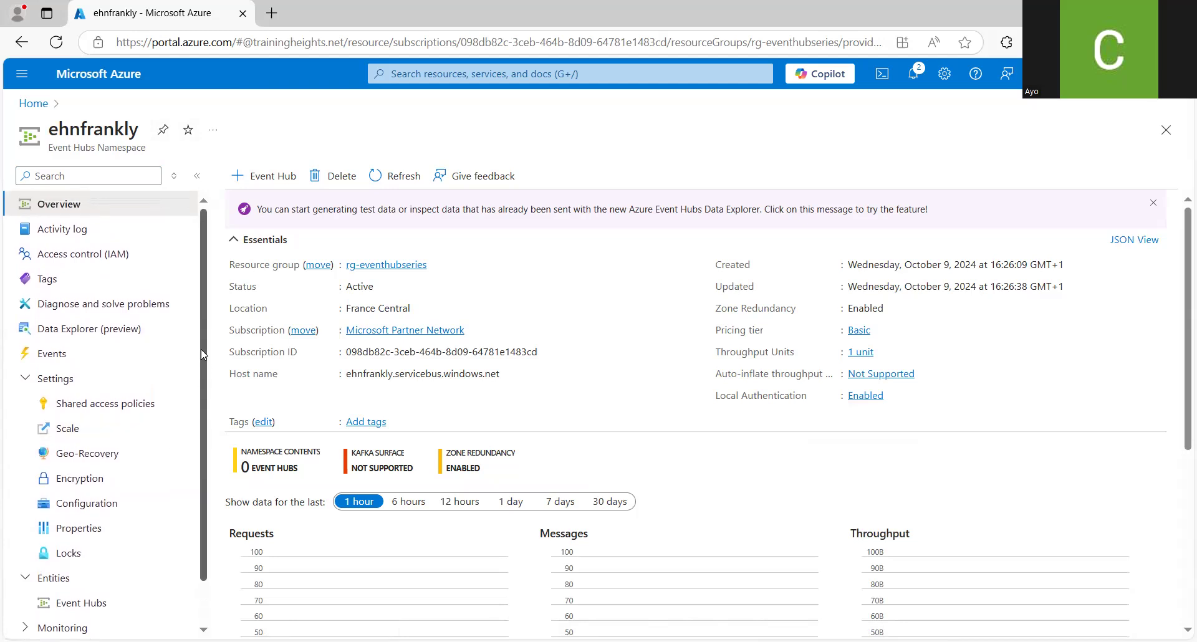
Step: Create an event hub named ehfrankly in the namespace with the default partition count, retention and capture settings
left_click(262, 181)
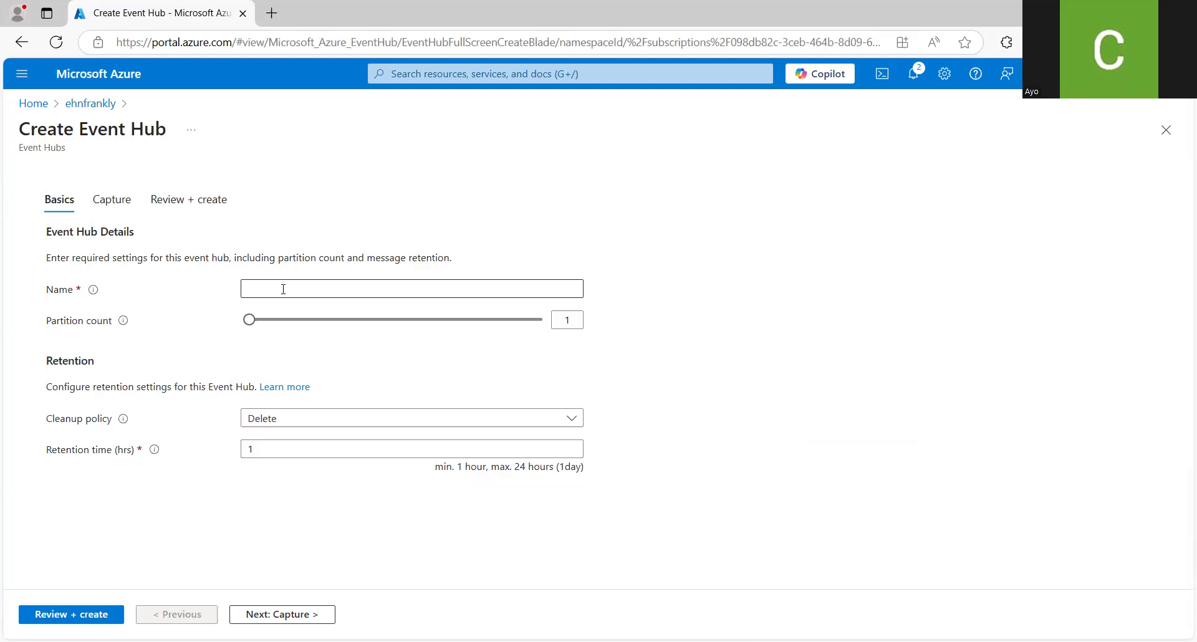
left_click(284, 289)
type("e")
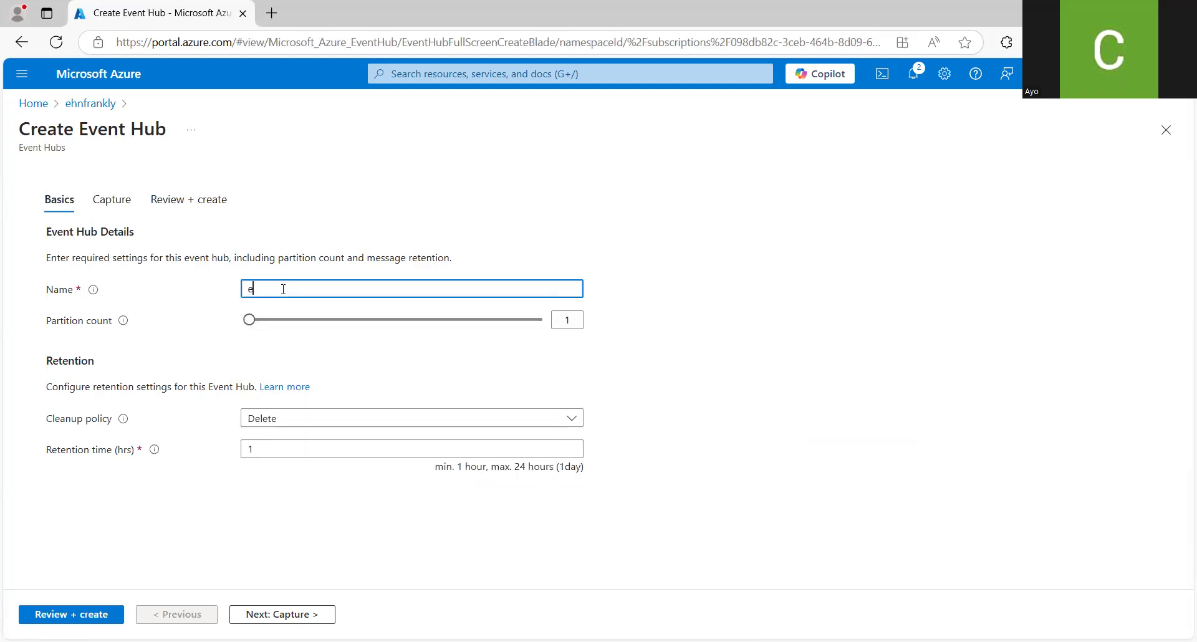
type("hfrankly")
mouse_move(124, 325)
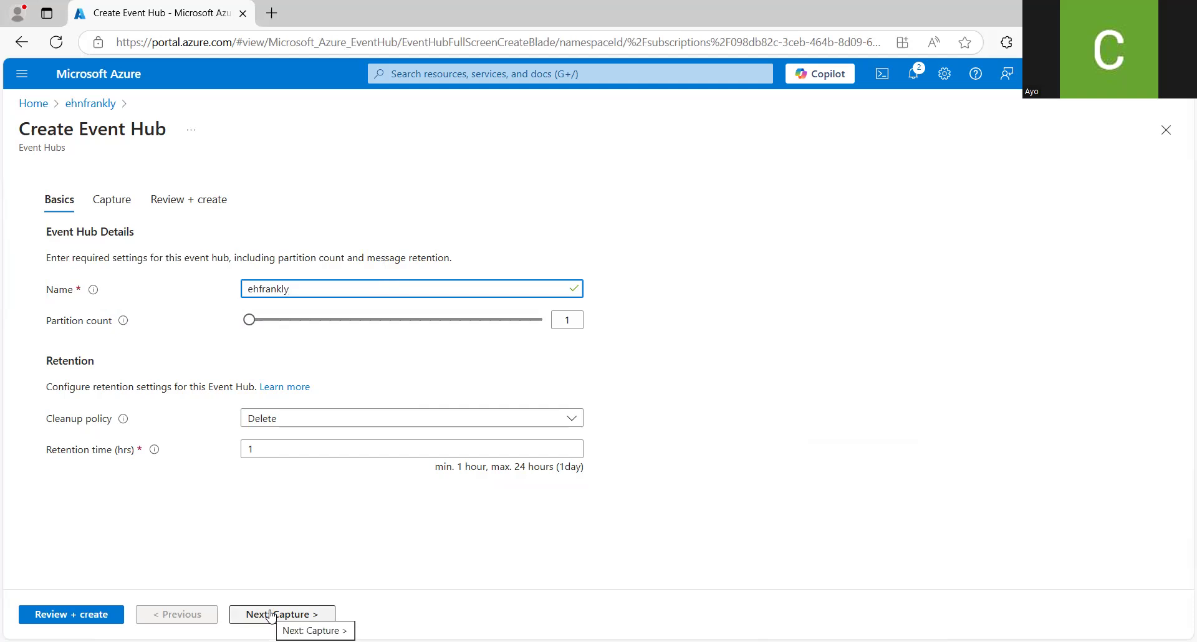
left_click(321, 617)
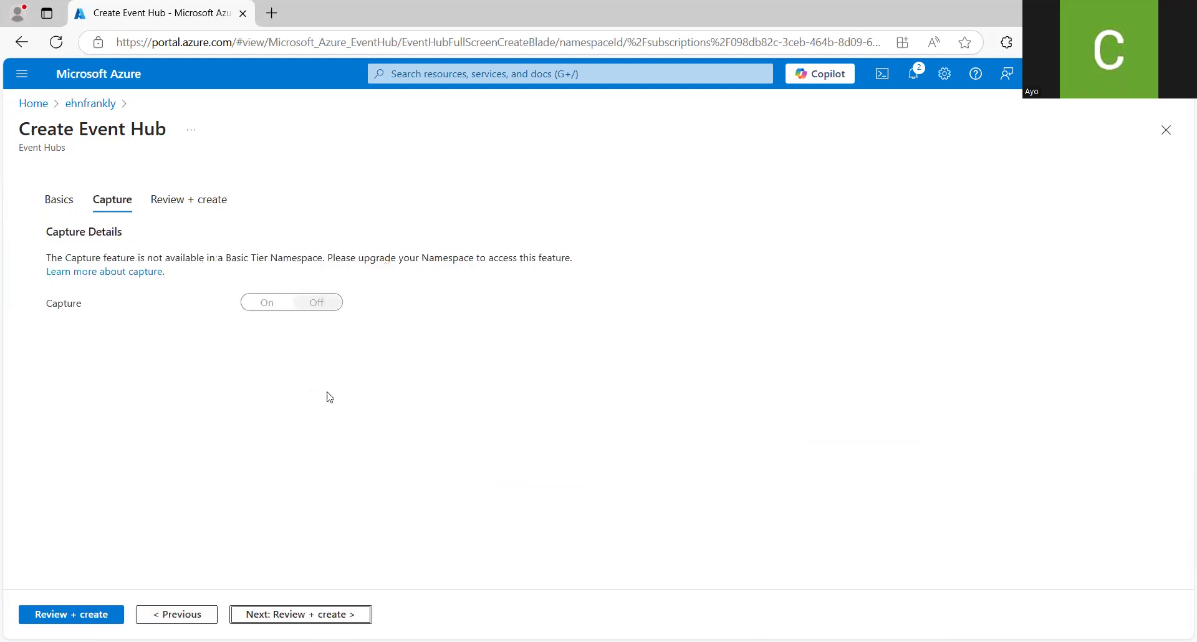
left_click(324, 615)
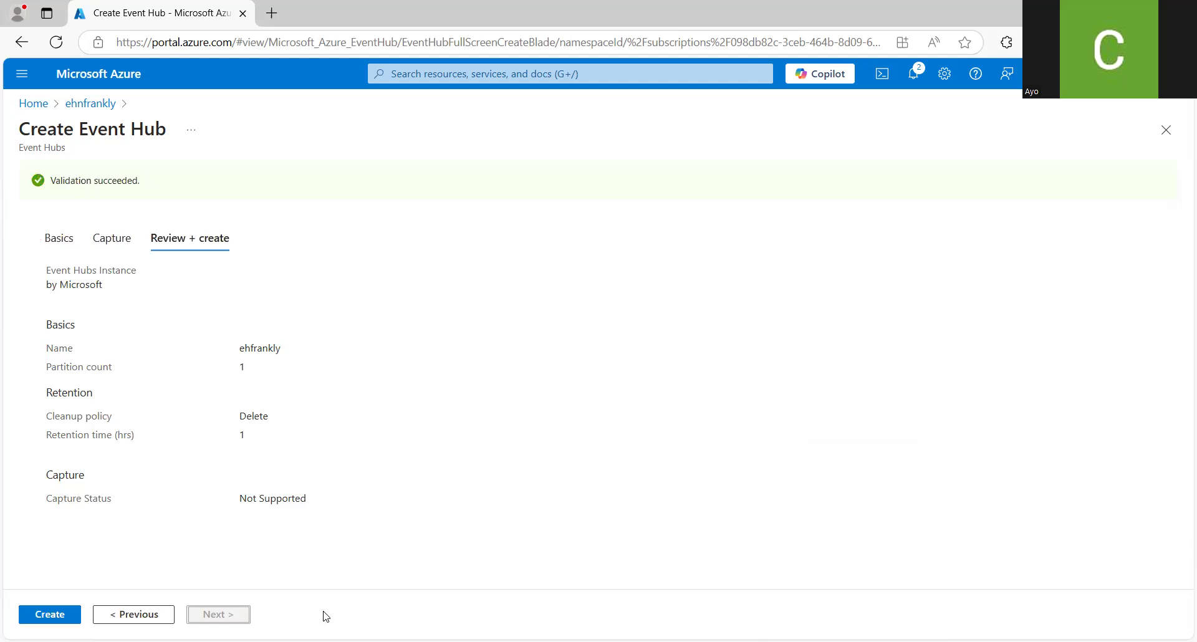
left_click(63, 618)
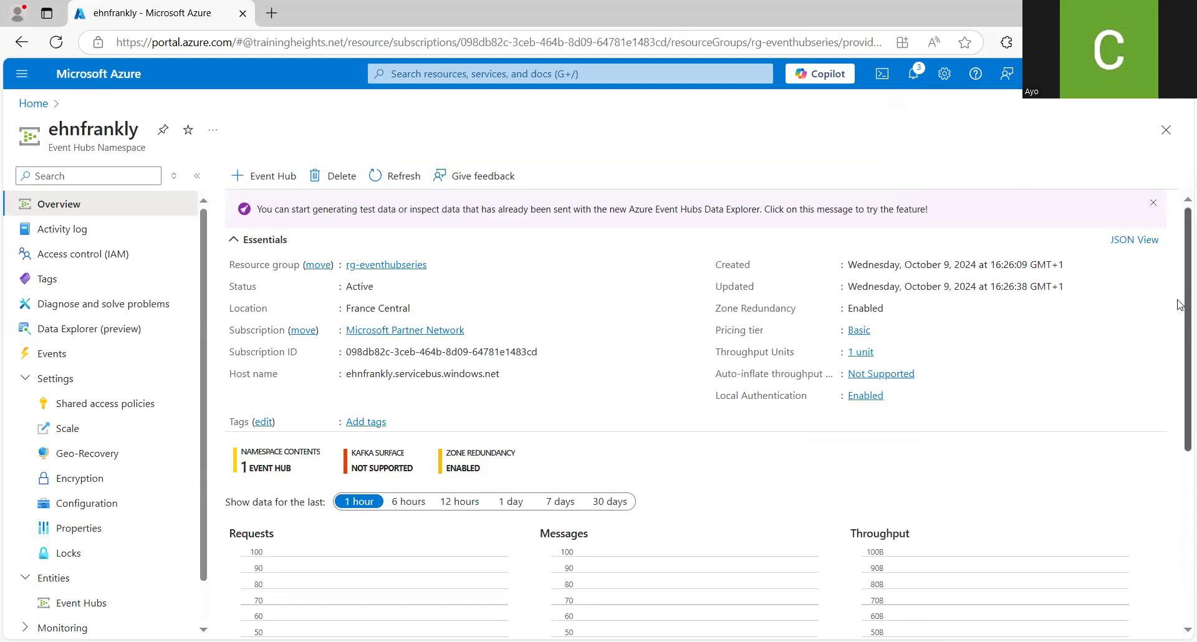
Step: Open the ehfrankly event hub from the namespace overview and go to its shared access policies
scroll(1179, 305, "down", 5)
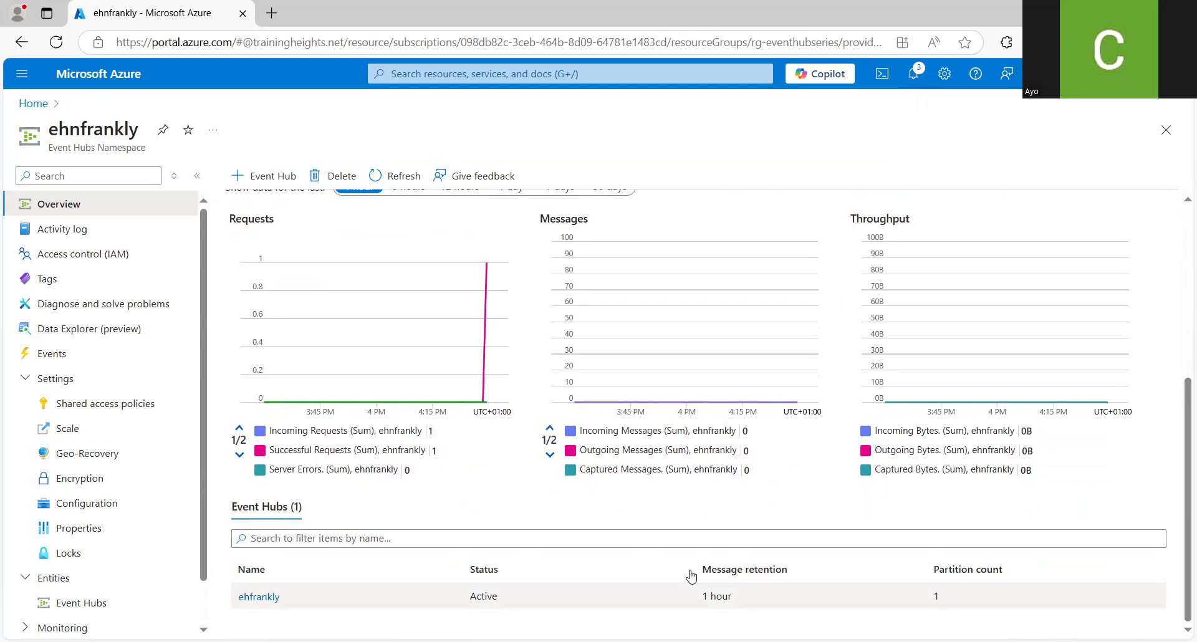
left_click(259, 598)
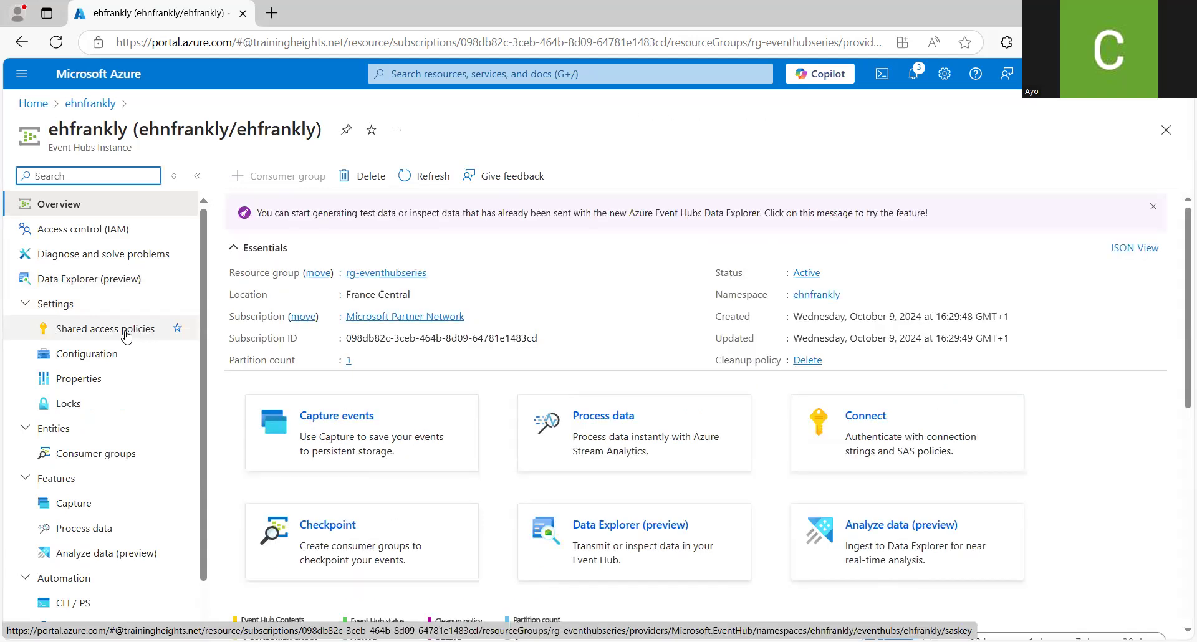
left_click(127, 337)
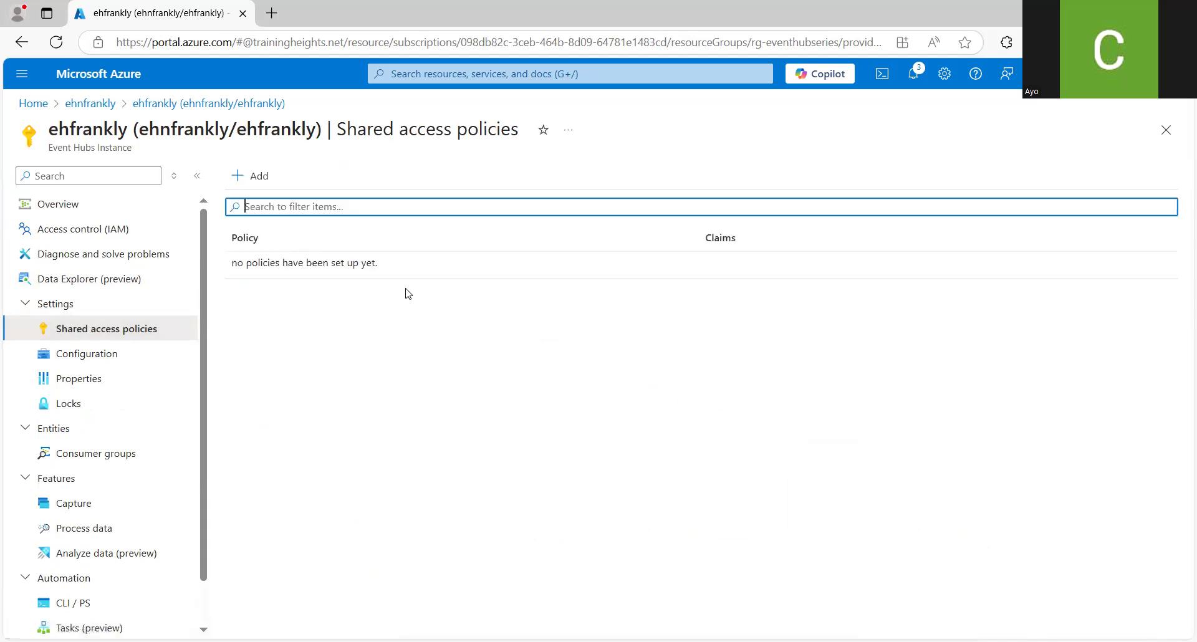
Step: Add a shared access policy named policysend with the Send permission to the event hub
left_click(257, 177)
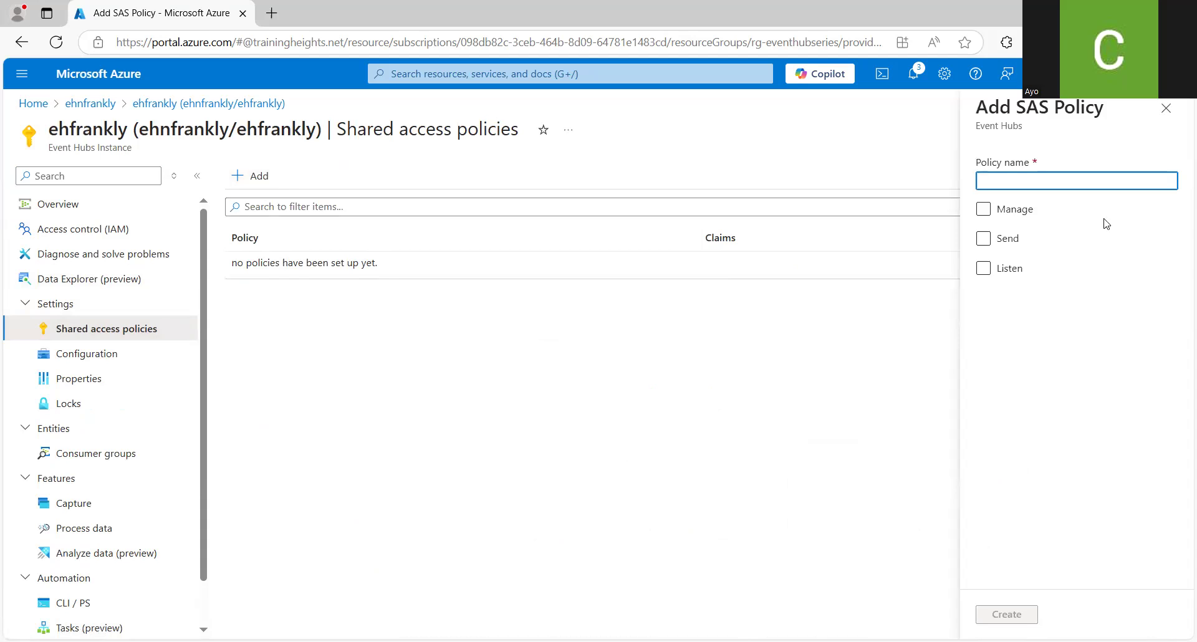
left_click(983, 241)
left_click(1031, 182)
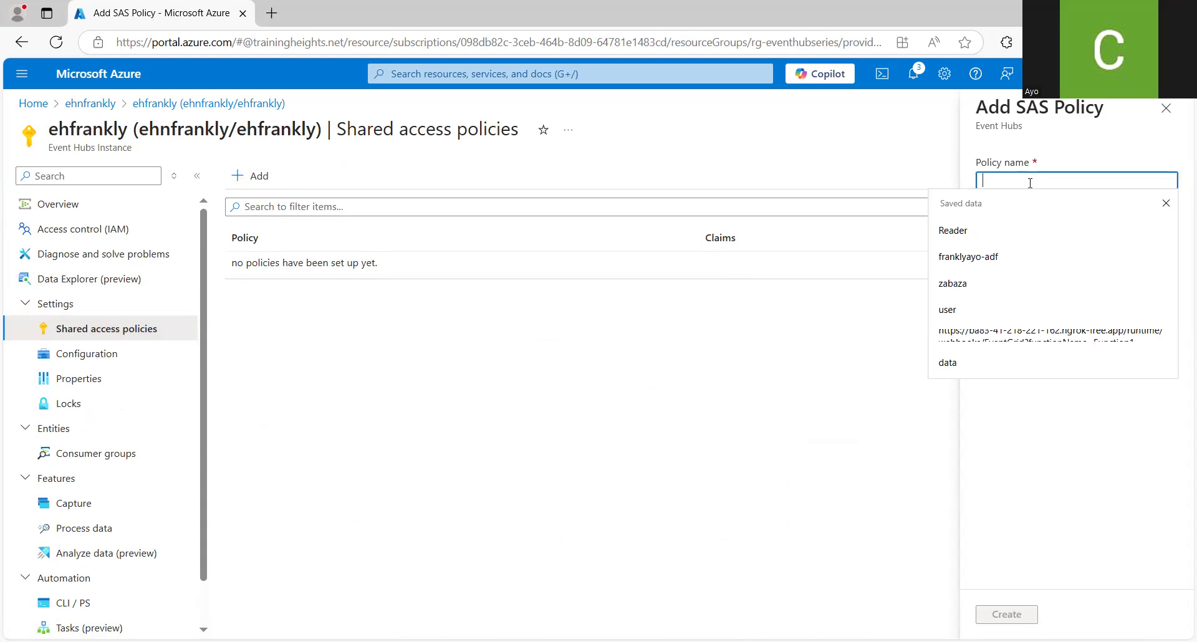
type("policysend")
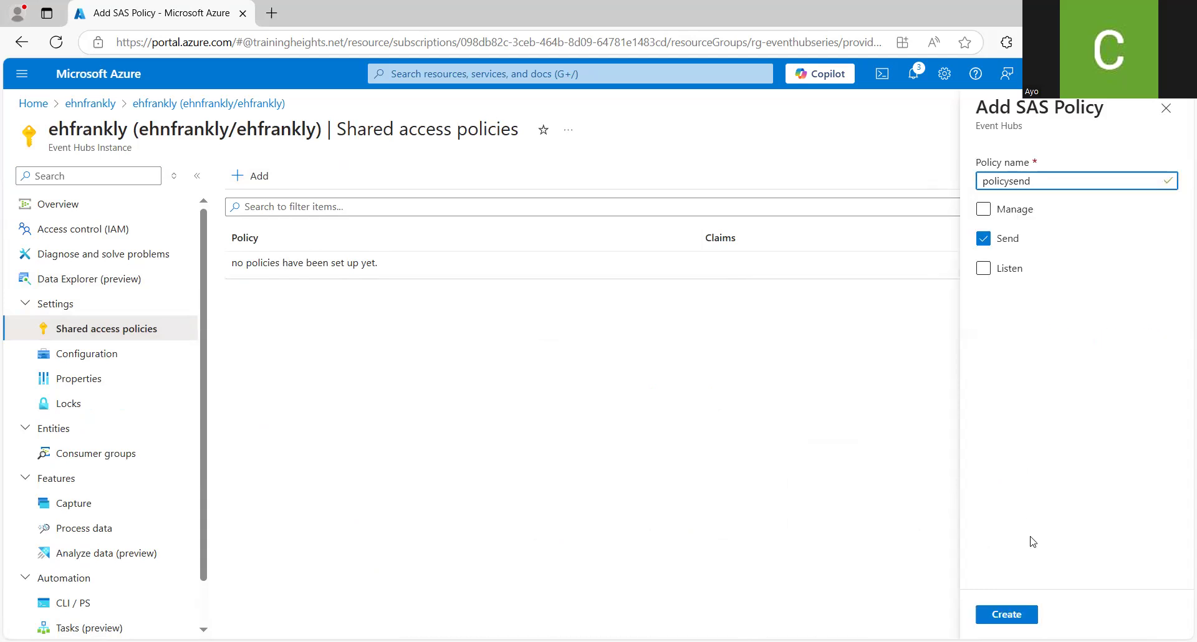
left_click(1020, 621)
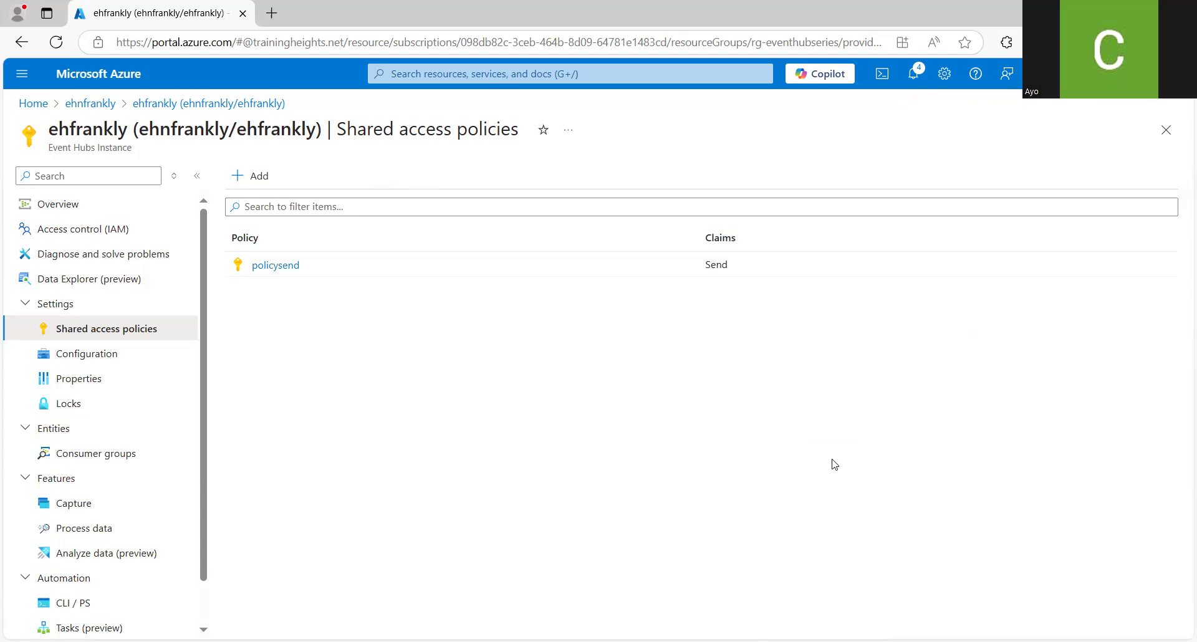
Step: Add a shared access policy named policylisten with the Listen permission to the event hub
left_click(252, 180)
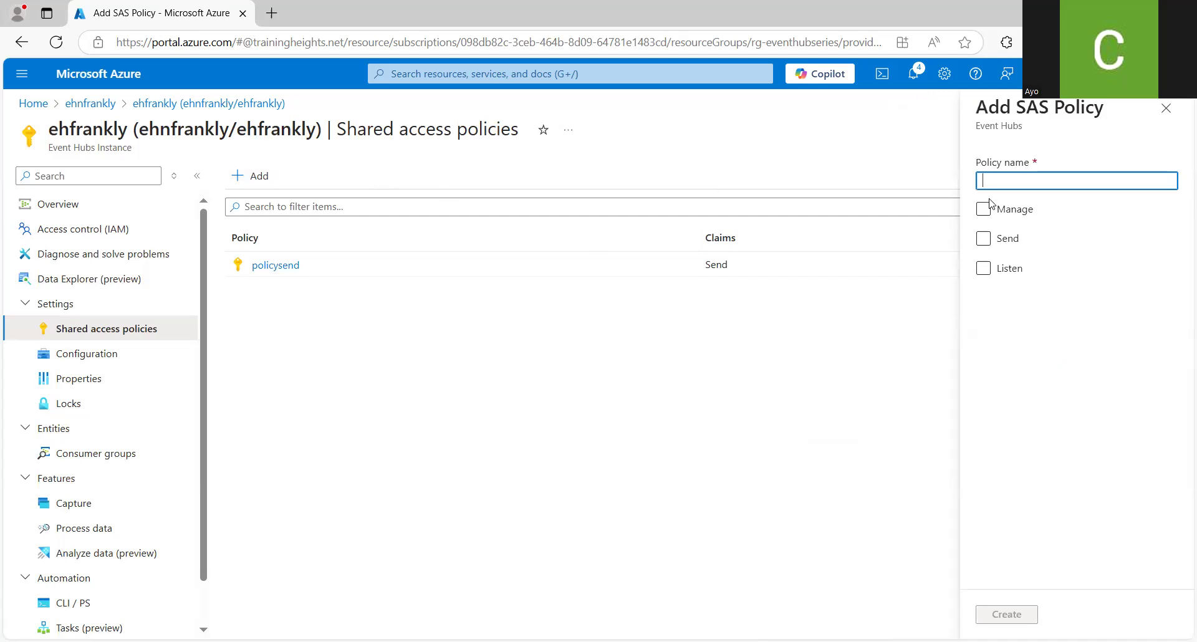
left_click(983, 270)
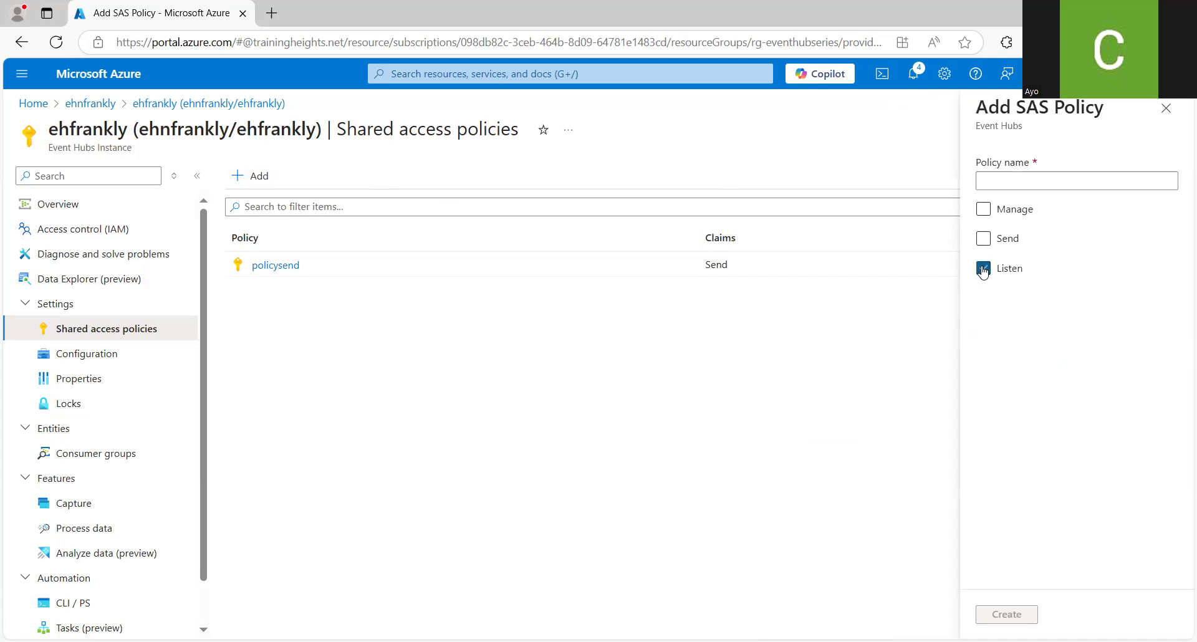
left_click(1004, 180)
type("policylisten")
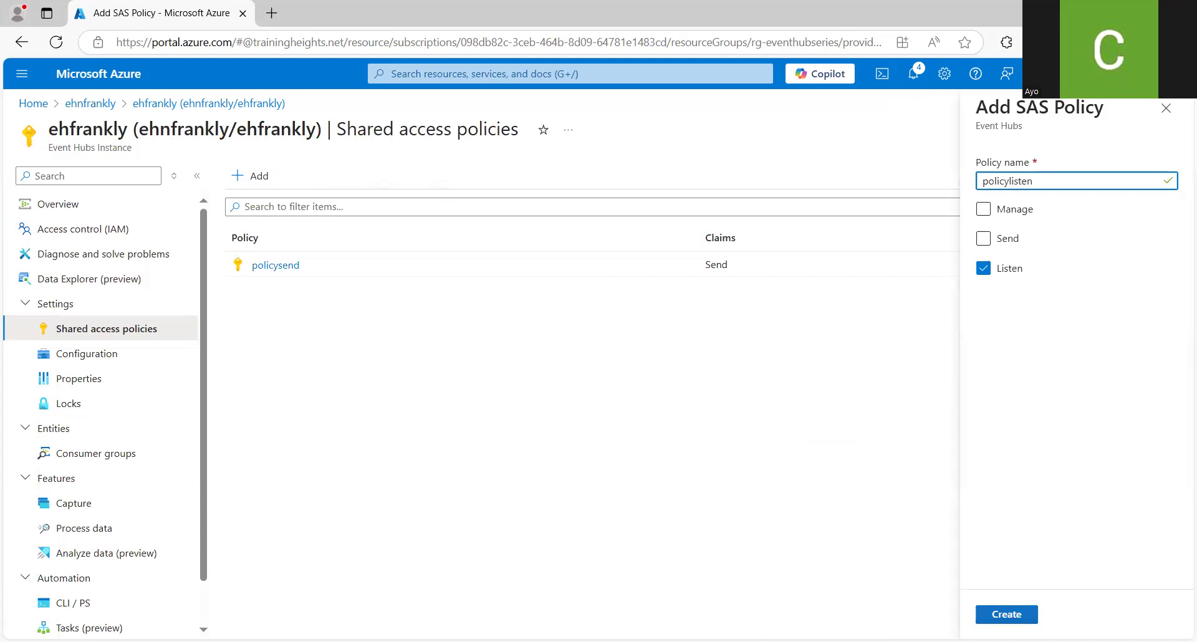
left_click(1007, 614)
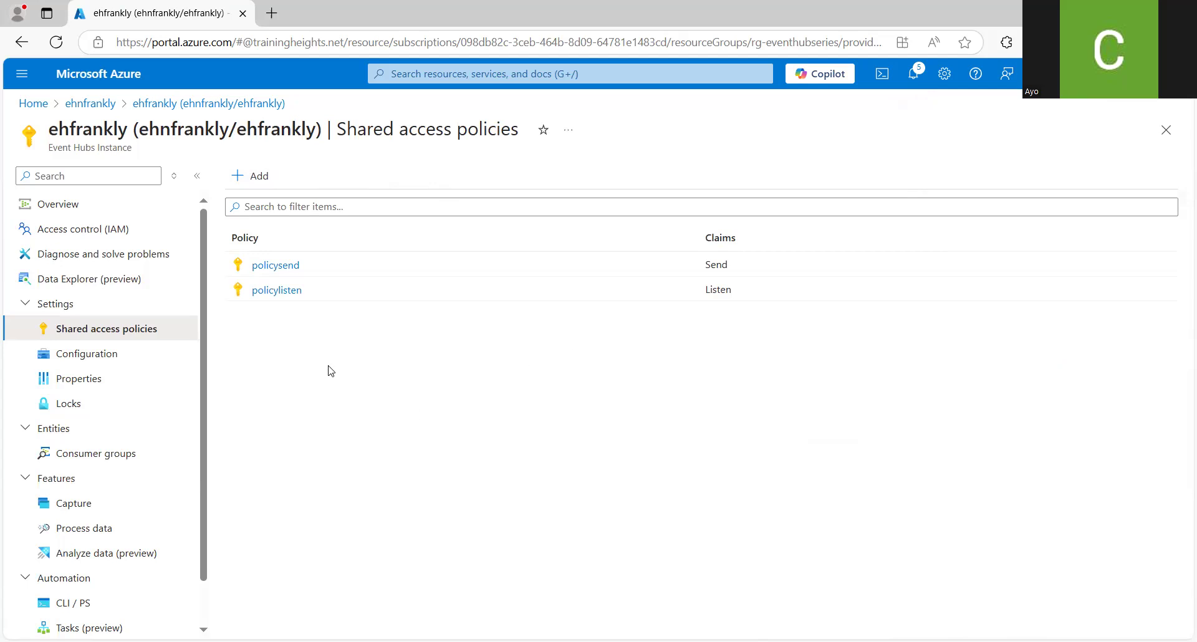
Step: View the event hub's Data Explorer, then return to the shared access policies and copy policysend's primary-key connection string
left_click(115, 282)
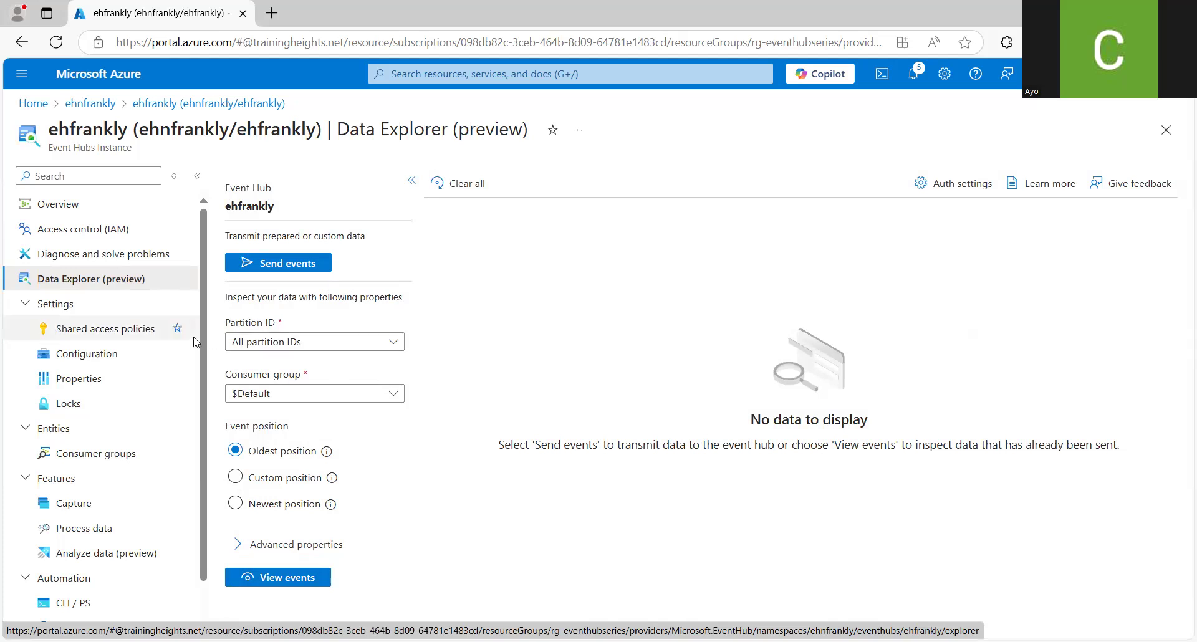
left_click(139, 336)
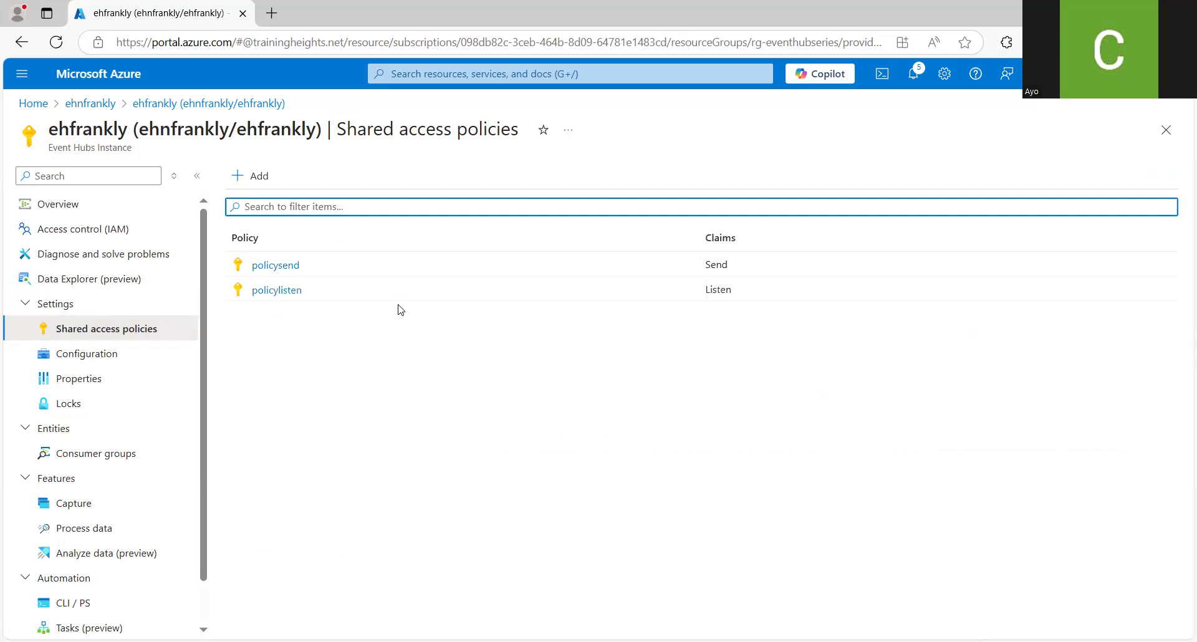
left_click(290, 271)
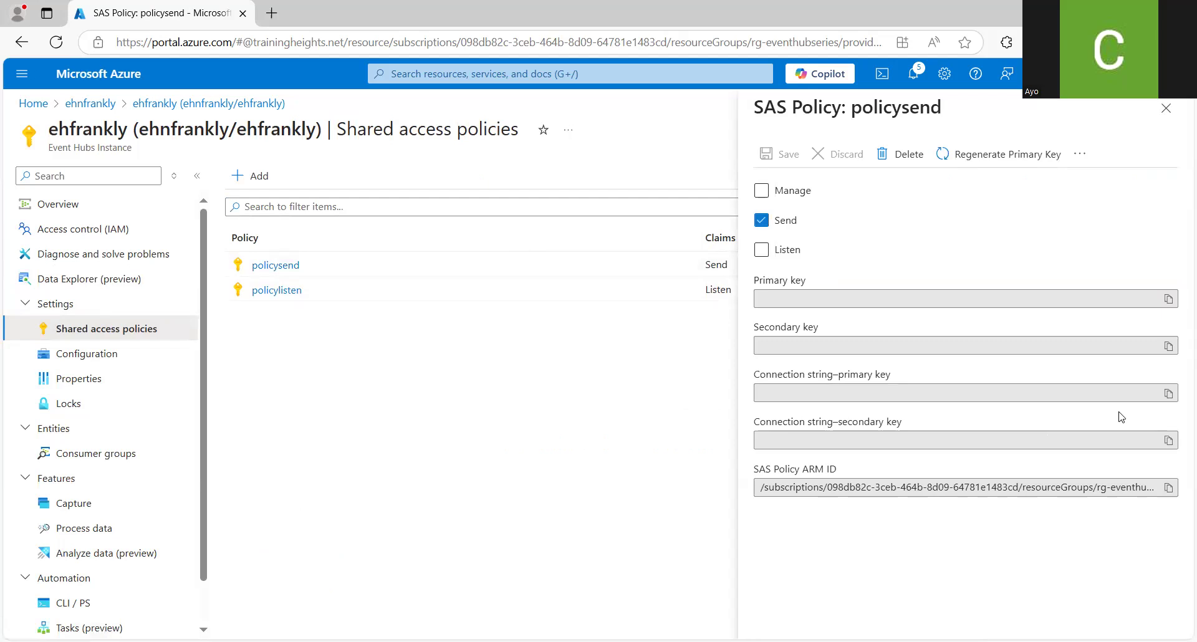
left_click(1168, 394)
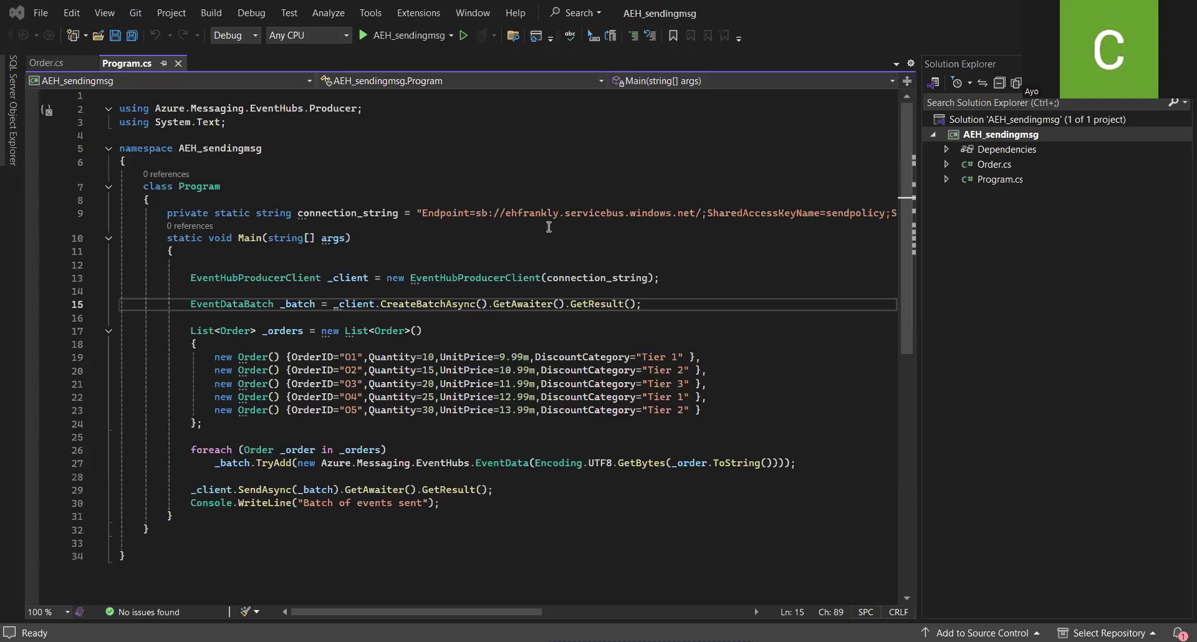
Step: In Visual Studio, replace the connection_string value in Program.cs of the AEH_sendingmsg project with the copied policysend connection string
left_click(473, 230)
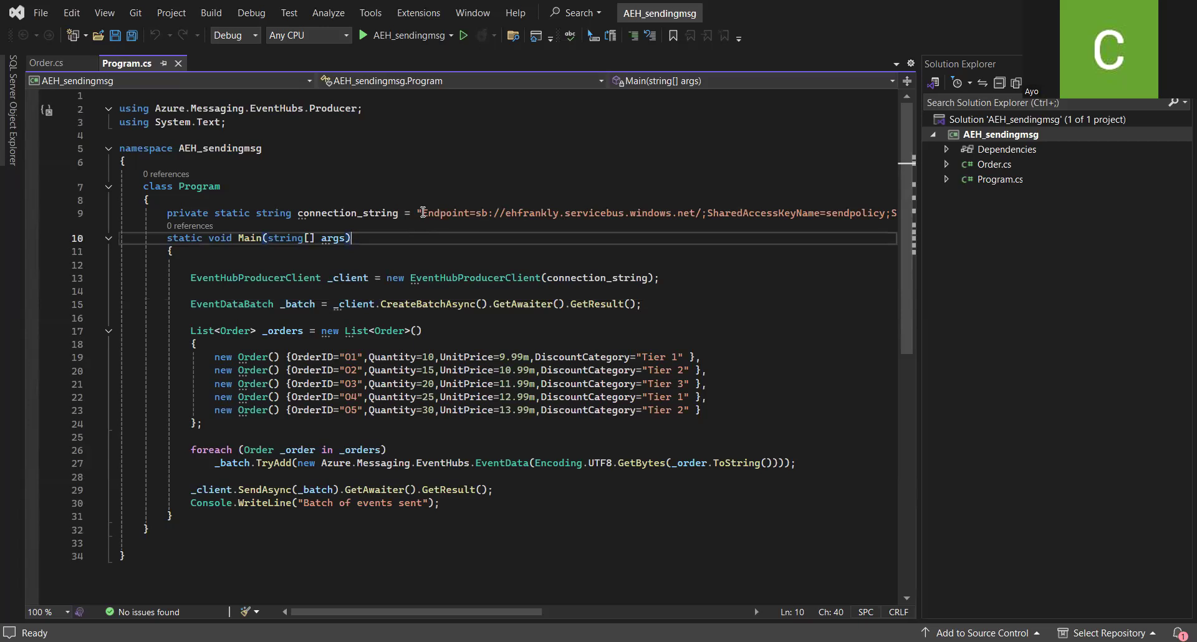
left_click(424, 213)
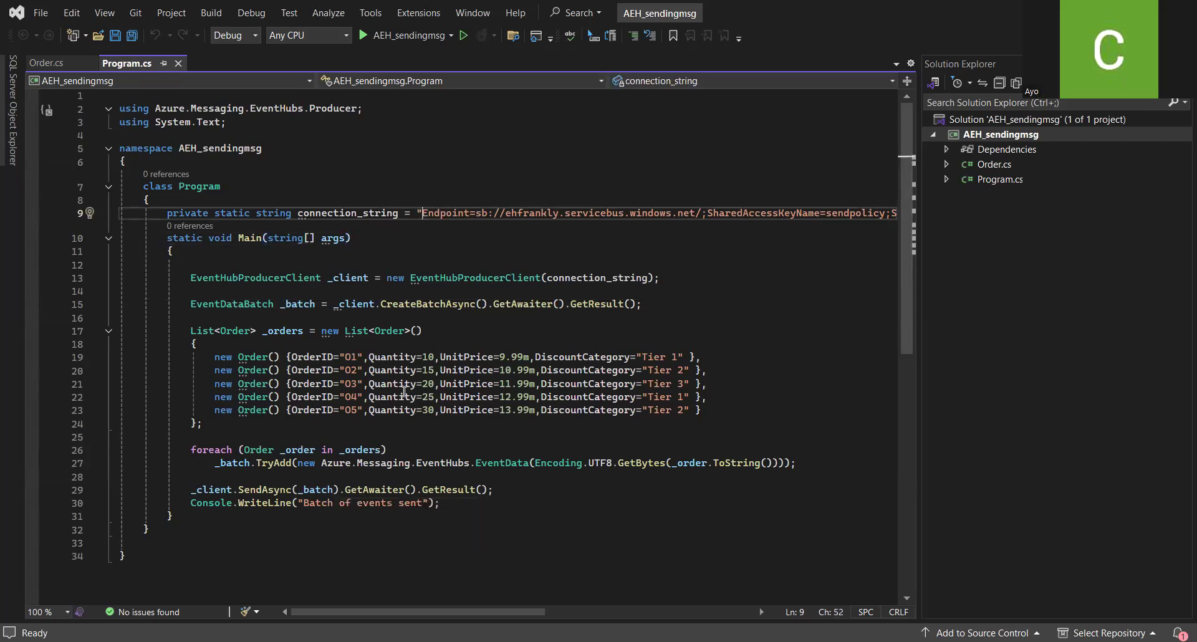
mouse_move(426, 299)
key("shift+Right")
key("shift+Right")
key("shift+Right")
key("shift+Right")
key("shift+Right")
key("shift+Right")
key("shift+Right")
key("shift+Right")
key("shift+Right")
key("shift+Right")
key("shift+Right")
key("shift+Right")
key("shift+Right")
key("shift+Right")
key("shift+Right")
key("shift+Right")
key("shift+Right")
key("shift+Right")
key("shift+Right")
key("shift+Right")
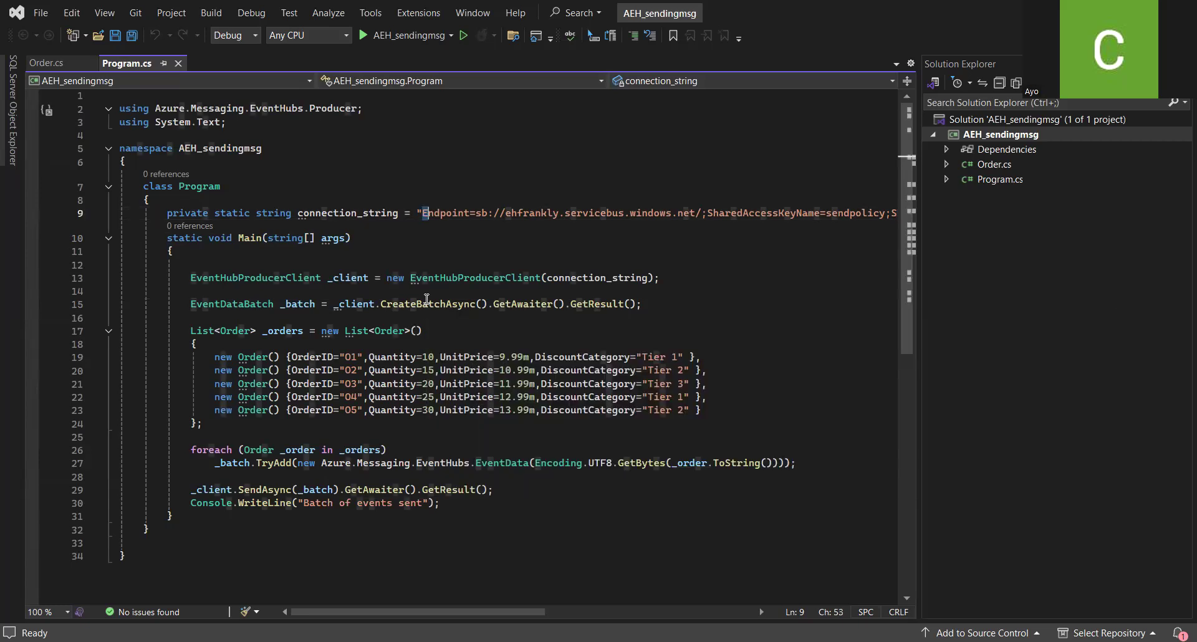
key("shift+Right")
key("shift+Right")
key("shift+Right")
key("shift+Right")
key("shift+Right")
key("shift+Right")
key("shift+Right")
key("shift+Right")
key("shift+Right")
key("shift+Right")
key("shift+Right")
key("shift+Right")
key("shift+Right")
key("shift+Right")
key("shift+Right")
key("shift+Right")
key("shift+Right")
key("shift+Right")
key("shift+Right")
key("shift+Right")
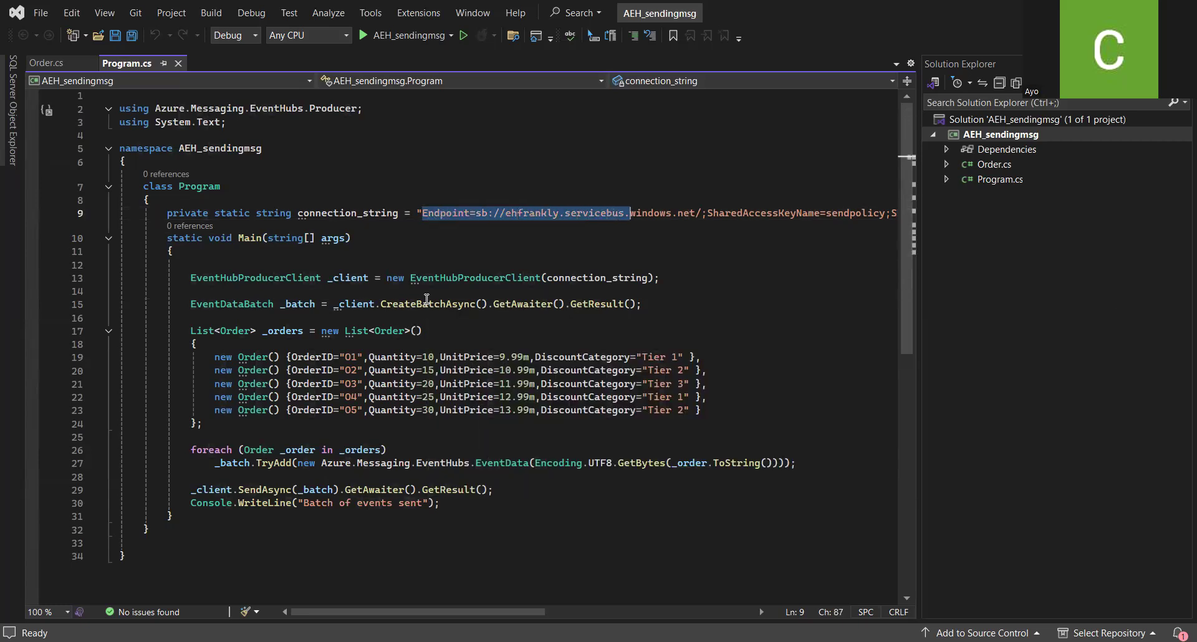
key("shift+Right")
key("shift+Right")
key("shift+Right")
key("shift+Right")
key("shift+Right")
key("shift+Right")
key("shift+Right")
key("shift+Right")
key("shift+Right")
key("shift+Right")
key("shift+Right")
key("shift+Right")
key("shift+Right")
key("shift+Right")
key("shift+Right")
key("shift+Right")
key("shift+Right")
key("shift+Right")
key("shift+Right")
key("shift+Right")
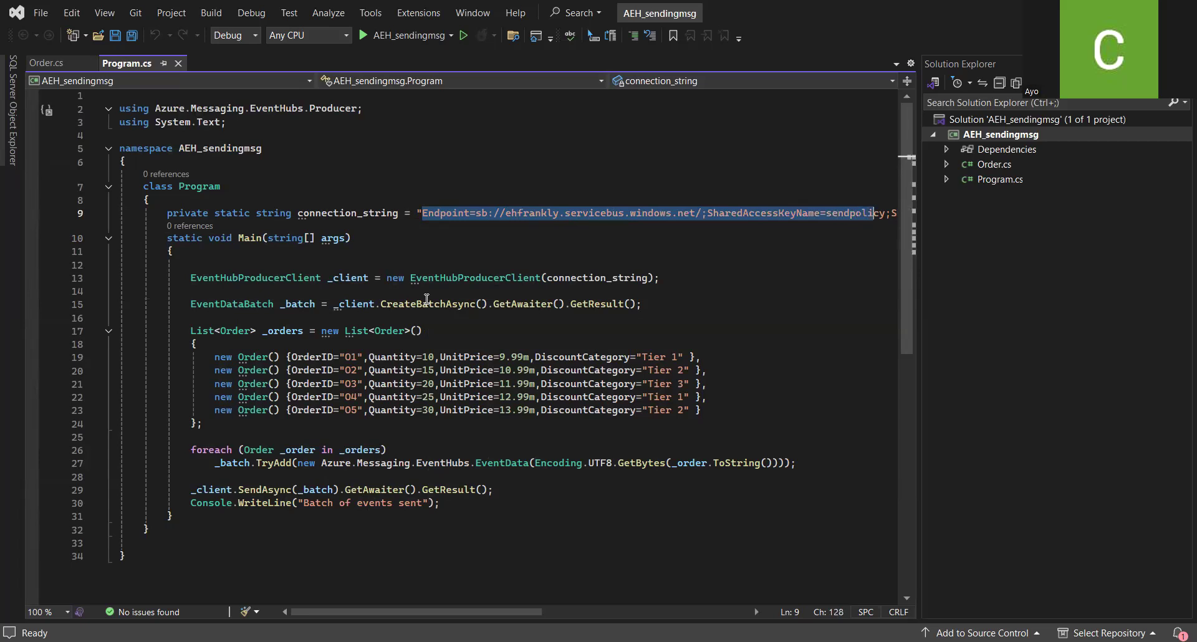
key("shift+Right")
key("shift+Right")
key("shift+Right")
key("shift+Right")
key("shift+Right")
key("shift+Right")
key("shift+Right")
key("shift+Right")
key("shift+Right")
key("shift+Right")
key("shift+Right")
key("shift+Right")
key("shift+Right")
key("shift+Right")
key("shift+Right")
key("shift+Right")
key("shift+Right")
key("shift+Right")
key("shift+Right")
key("shift+Right")
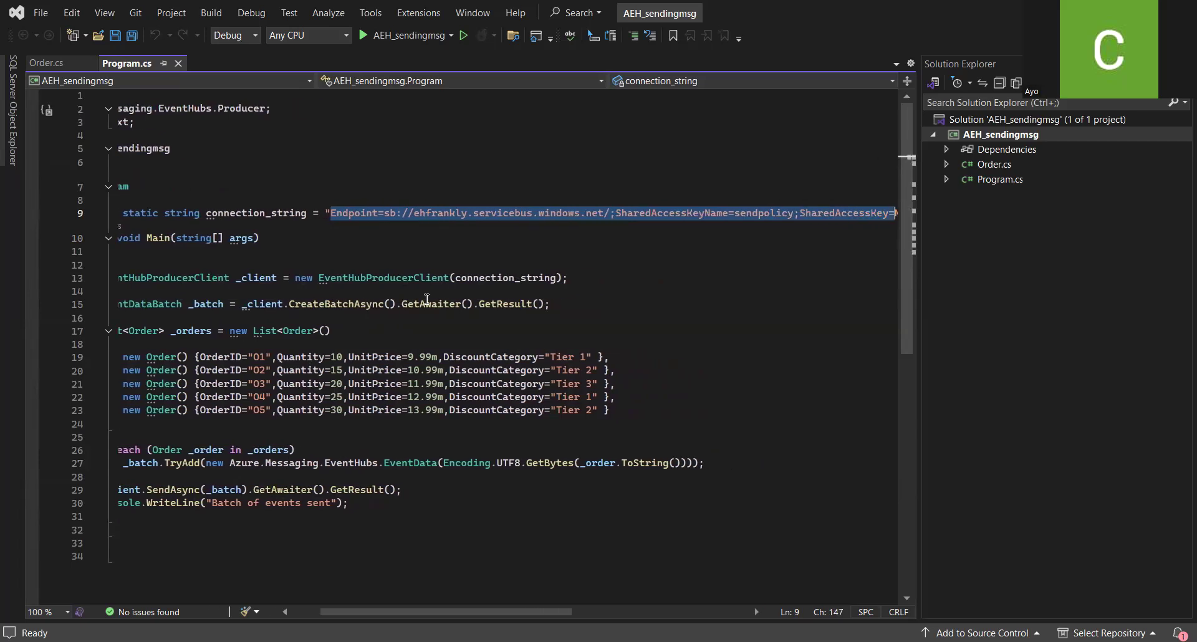
key("shift+Right")
key("shift+Right")
key("shift+Right")
key("shift+Right")
key("shift+Right")
key("shift+Right")
key("shift+Right")
key("shift+Right")
key("shift+Right")
key("shift+Right")
key("shift+Right")
key("shift+Right")
key("shift+Right")
key("shift+Right")
key("shift+Right")
key("shift+Right")
key("shift+Right")
key("shift+Right")
key("shift+Right")
key("shift+Right")
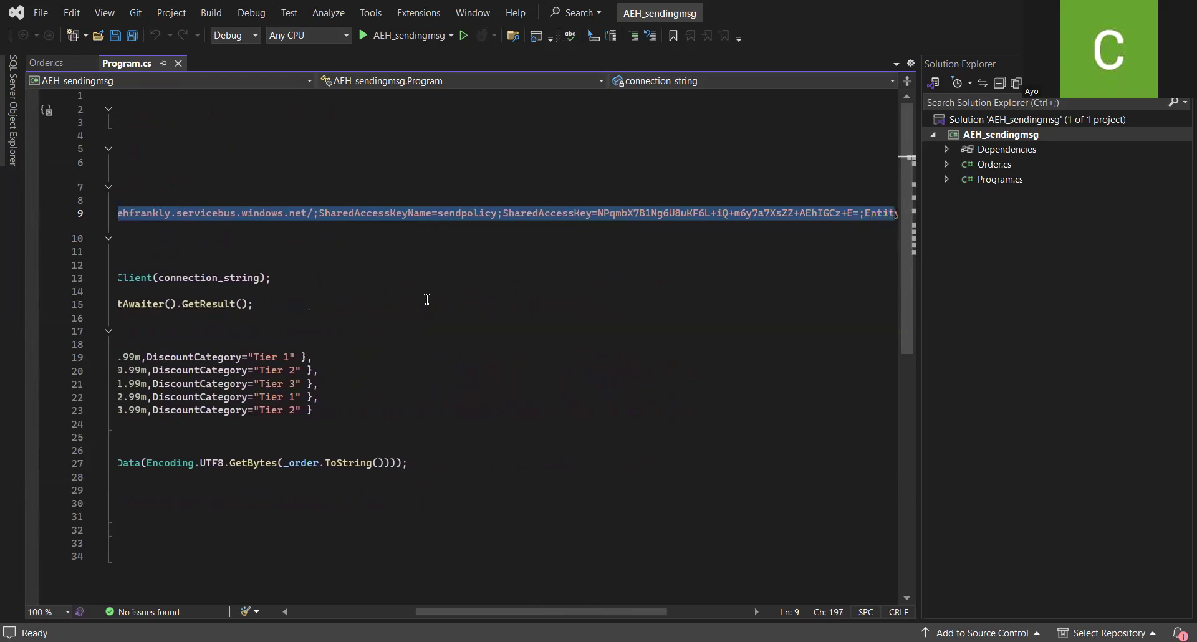
key("Delete")
key("Right")
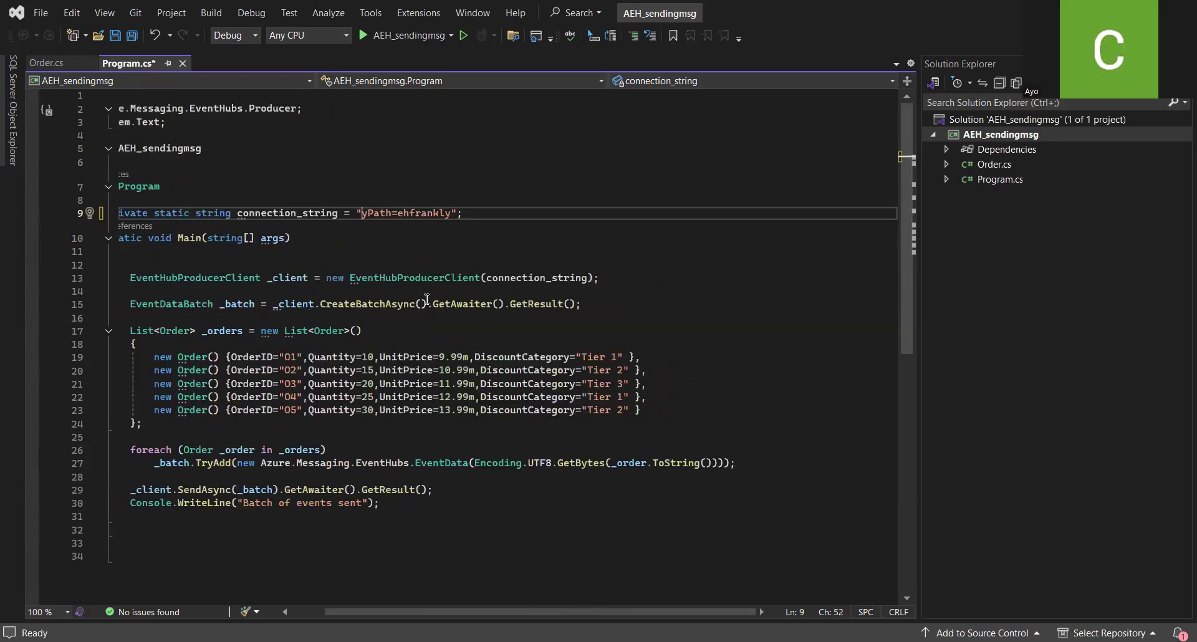
key("shift+alt+equal")
key("shift+alt+equal")
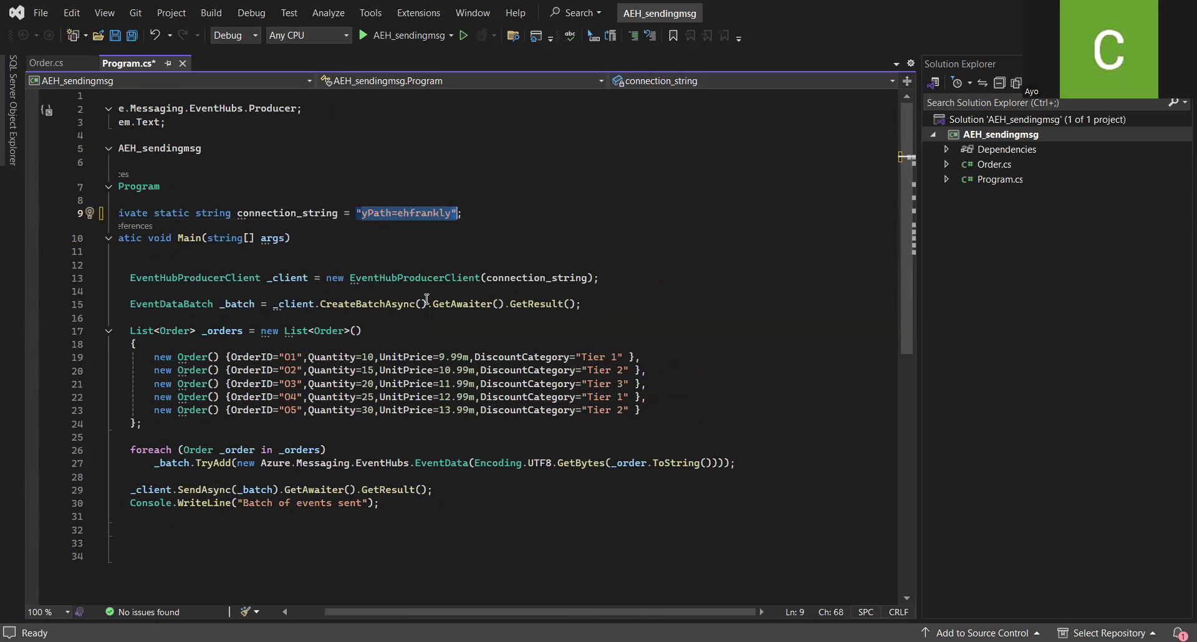
key("shift+alt+minus")
key("Delete")
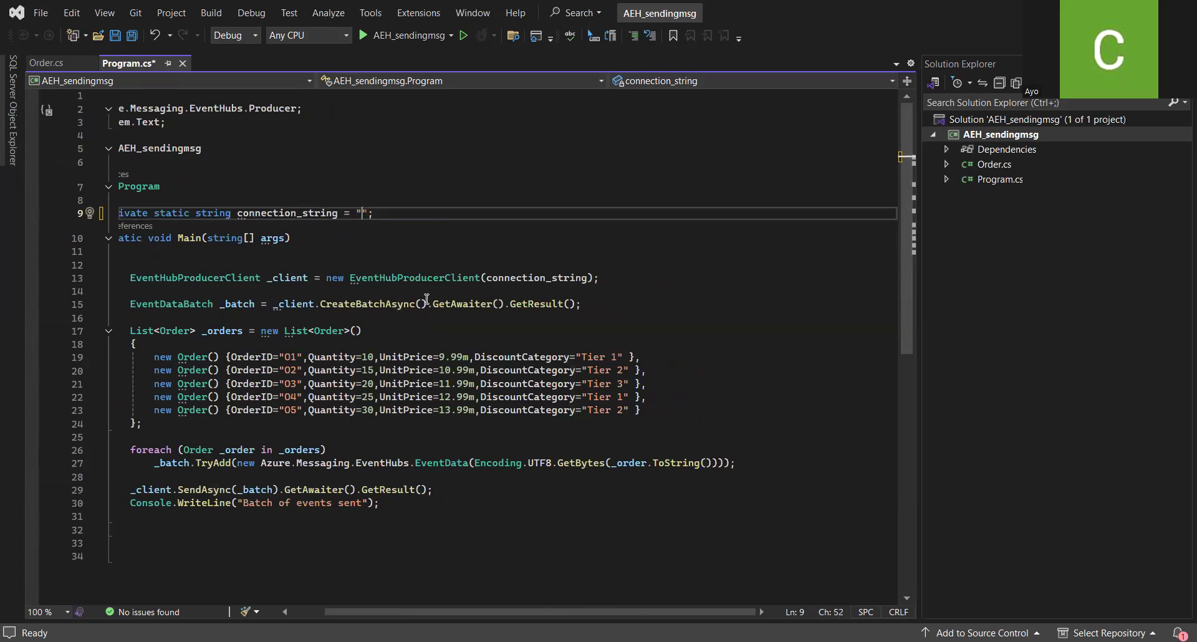
key("ctrl+v")
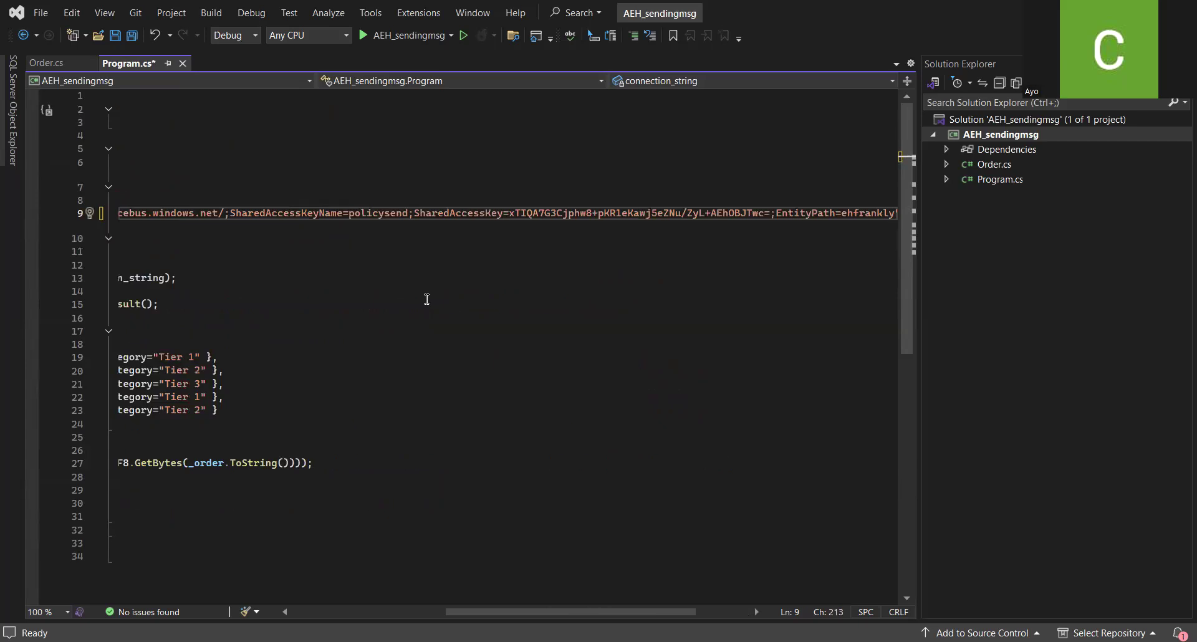
Step: Examine the Program.cs code line by line, from the connection string and using directives to the end of the file
key("Right")
key("Up")
key("Up")
key("Up")
key("Up")
key("Up")
key("Up")
key("Up")
key("Up")
key("Up")
key("Down")
key("Down")
key("Down")
key("Down")
key("Down")
key("Down")
key("Down")
key("Down")
key("Down")
key("Down")
key("Down")
key("Down")
key("Down")
key("Down")
key("Down")
key("Down")
key("Down")
key("Down")
key("Down")
key("Down")
key("Down")
key("Down")
key("Down")
key("Down")
key("Down")
key("Down")
key("Down")
key("Down")
key("Down")
key("Down")
key("Down")
key("Down")
key("Down")
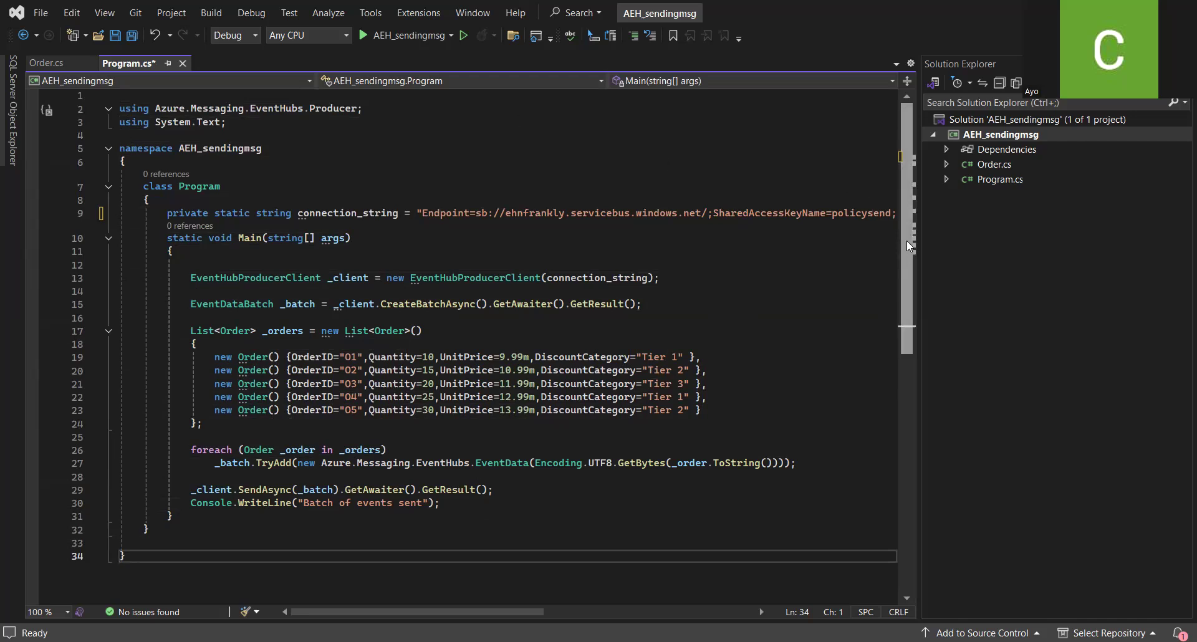
Step: Highlight the Azure.Messaging.EventHubs.Producer namespace in the first using directive to examine the library being imported
left_click(427, 103)
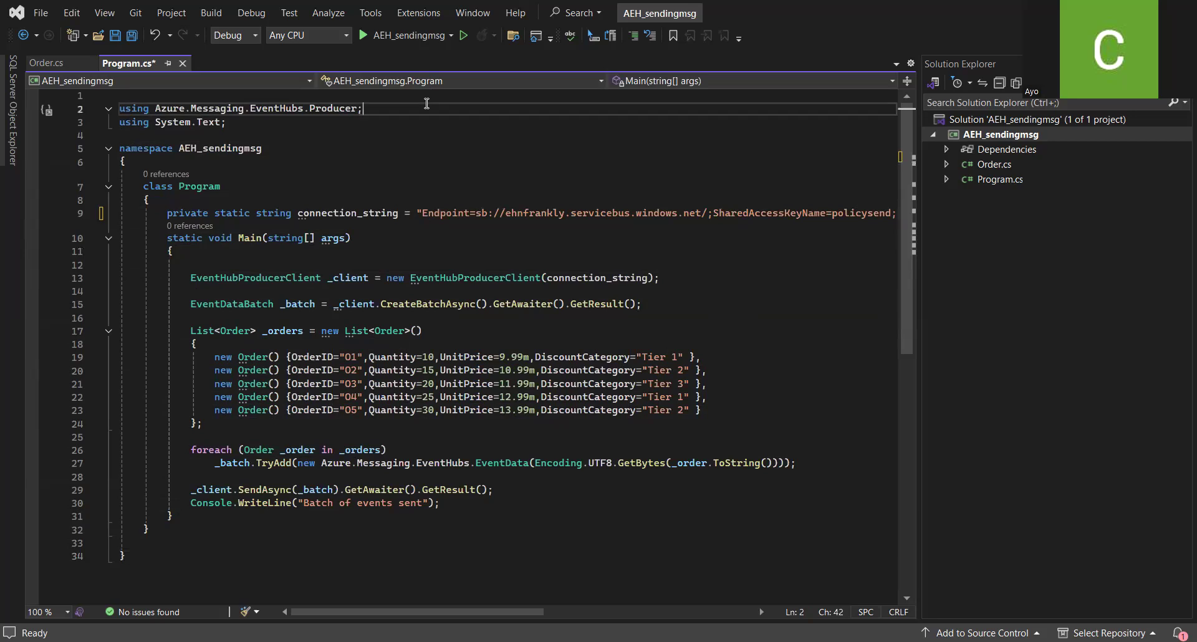
key("shift+Left")
key("shift+Left")
key("shift+Left")
key("shift+Left")
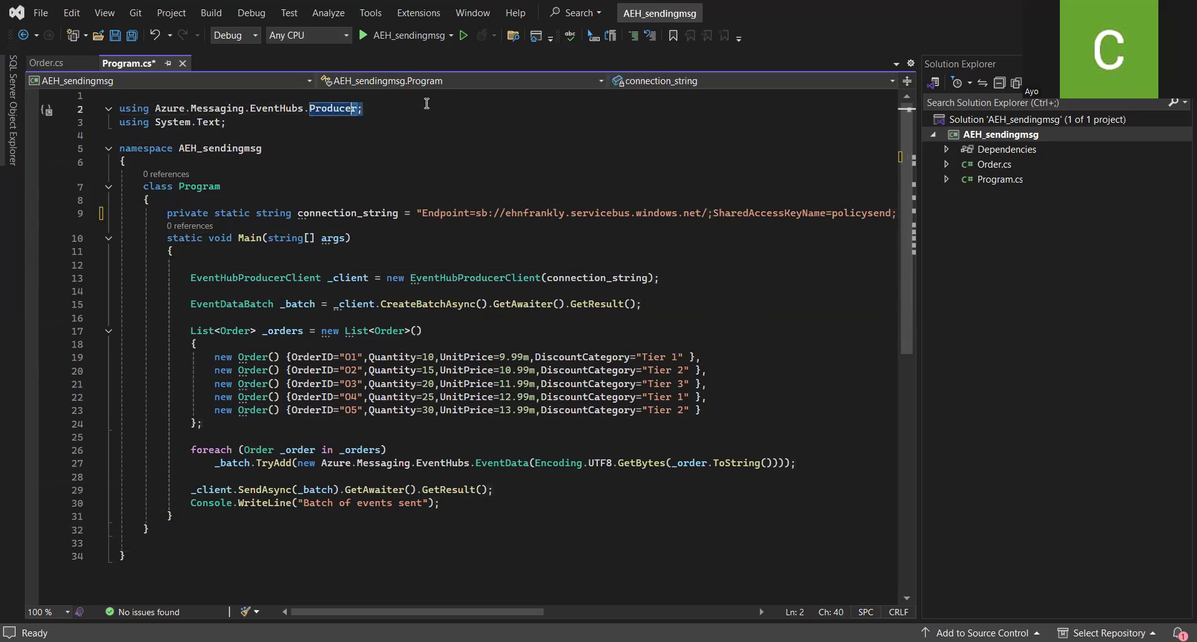
key("shift+Left")
key("shift+Left")
key("shift+Left")
key("shift+Left")
key("shift+Left")
key("shift+Left")
key("shift+Left")
key("shift+Left")
key("shift+Left")
key("shift+Left")
key("shift+Left")
key("shift+Left")
key("shift+Left")
key("shift+Left")
key("shift+Left")
key("shift+Left")
key("shift+Left")
key("shift+Left")
key("shift+Left")
key("shift+Left")
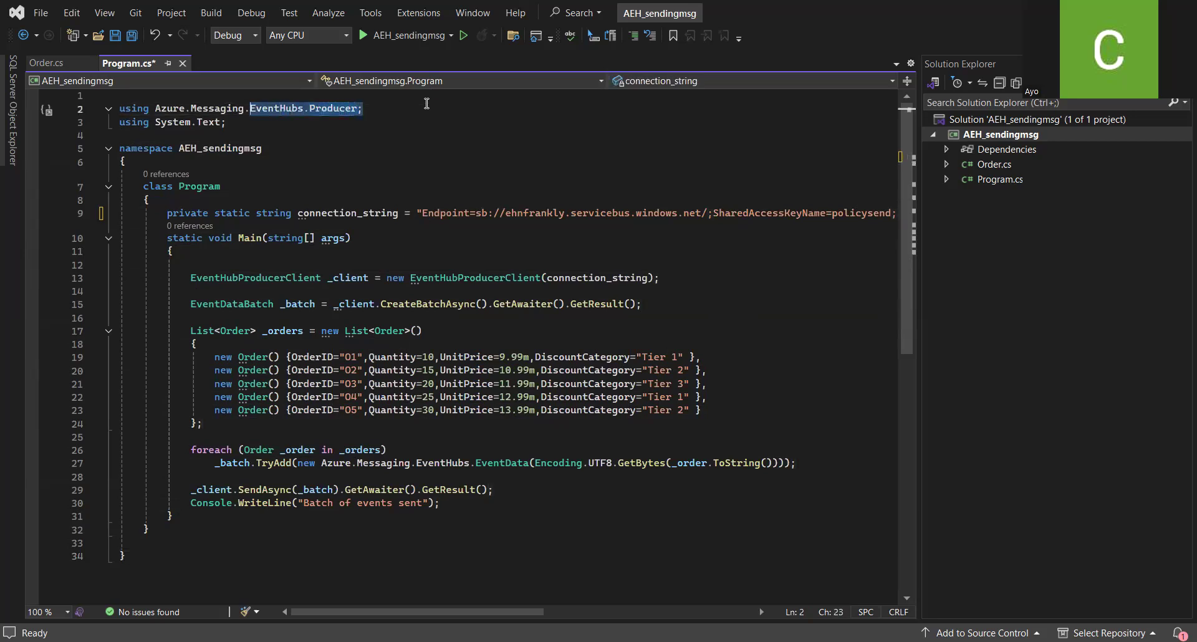
key("shift+Left")
key("shift+Left")
key("shift+Left")
key("shift+Left")
key("shift+Left")
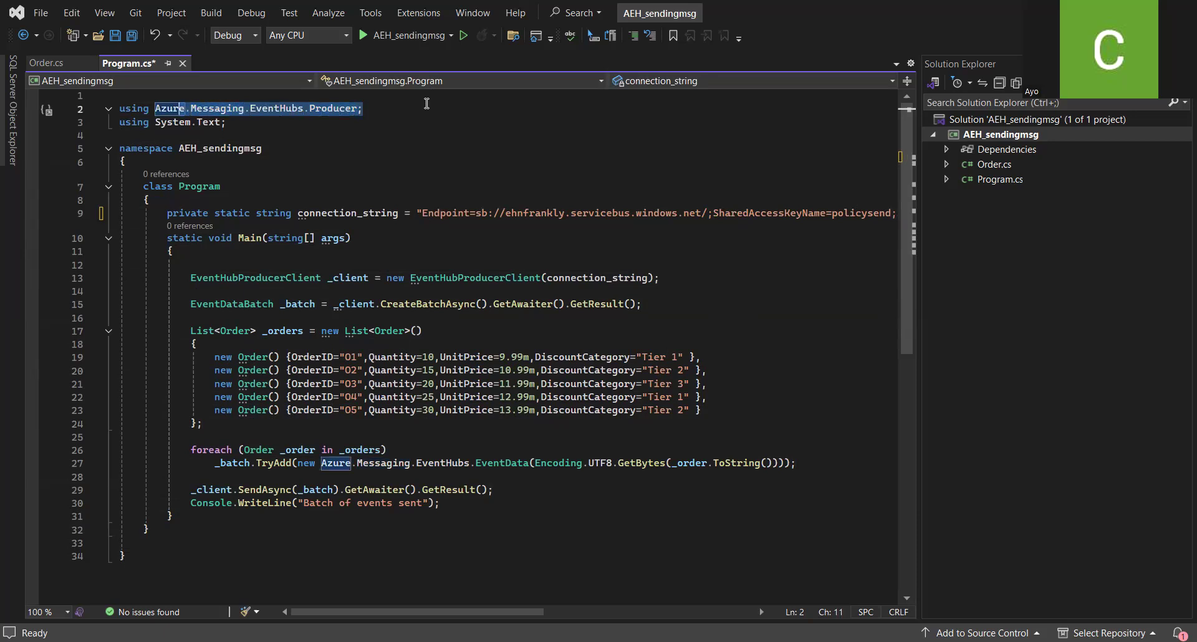
key("shift+Left")
key("shift+Left")
key("shift+Left")
Step: Clear the text selection, save Program.cs, and run the AEH_sendingmsg project with debugging in the Debug configuration
key("Down")
key("Down")
key("Down")
key("Down")
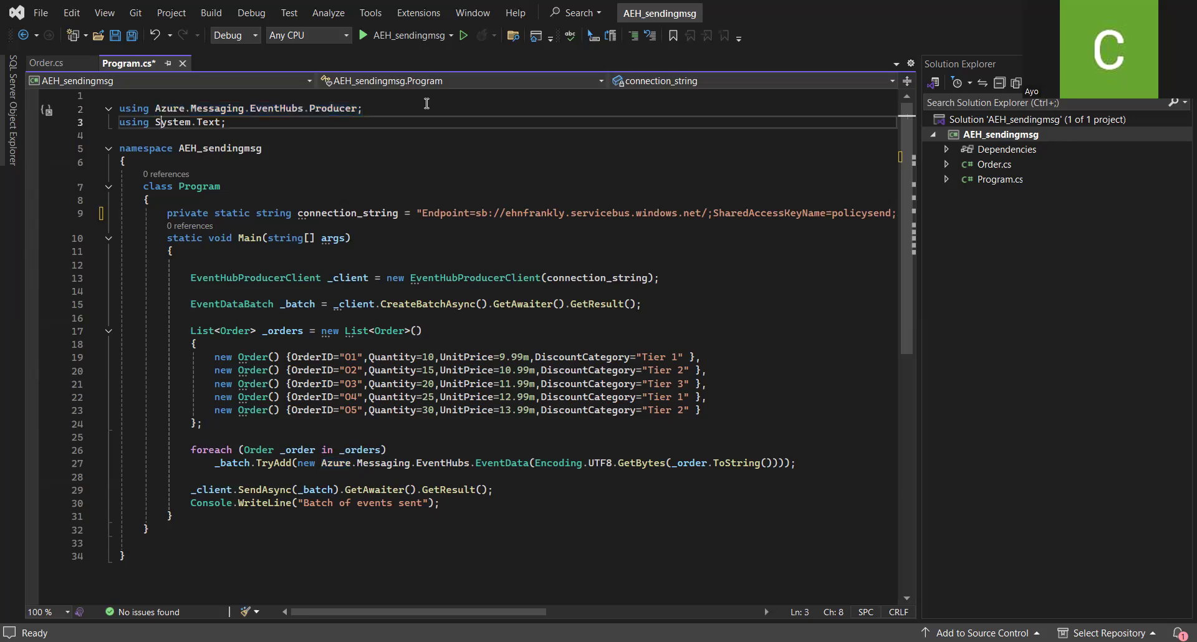
key("ctrl+s")
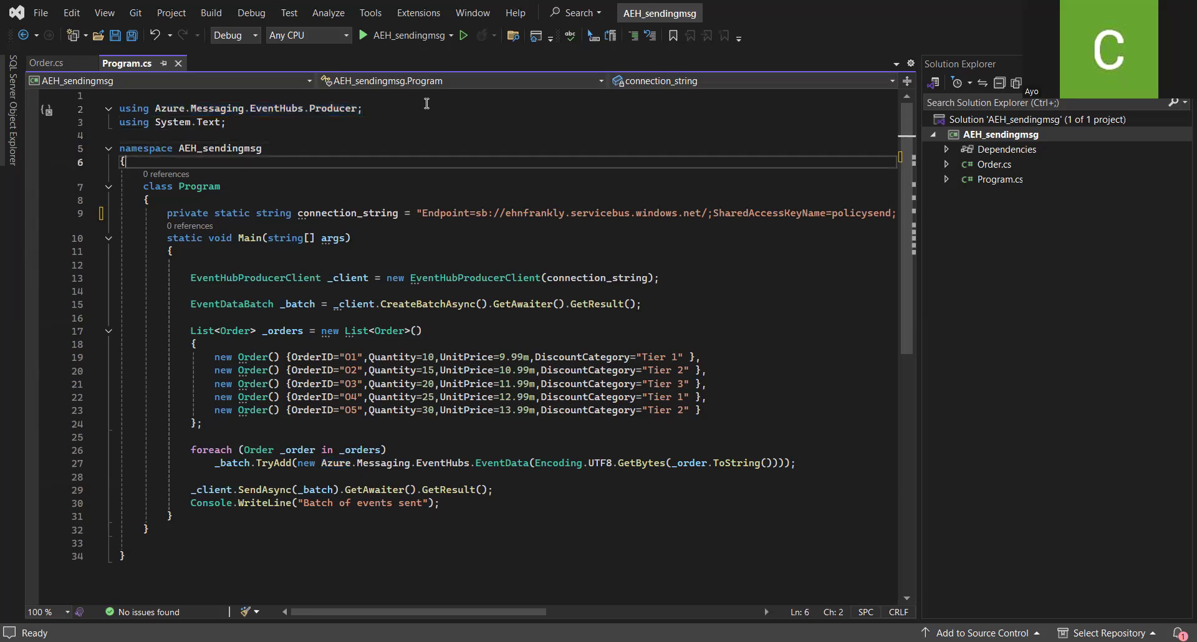
left_click(364, 37)
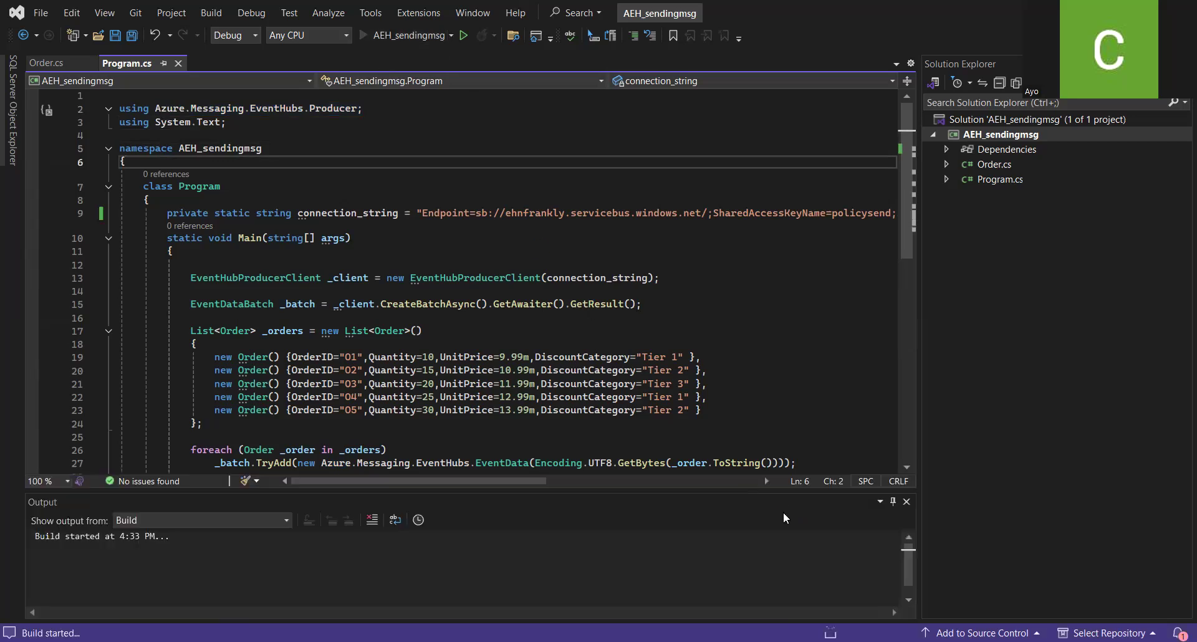